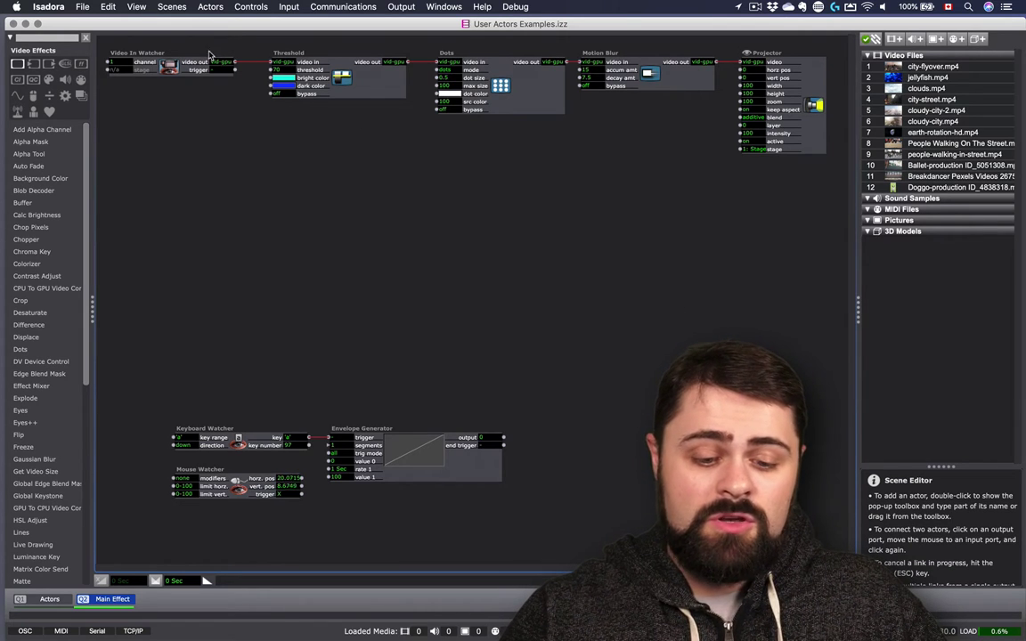
# - Copy the Threshold, Dots, Motion Blur and Projector actor chain
pyautogui.moveTo(217, 37); pyautogui.dragTo(822, 219)
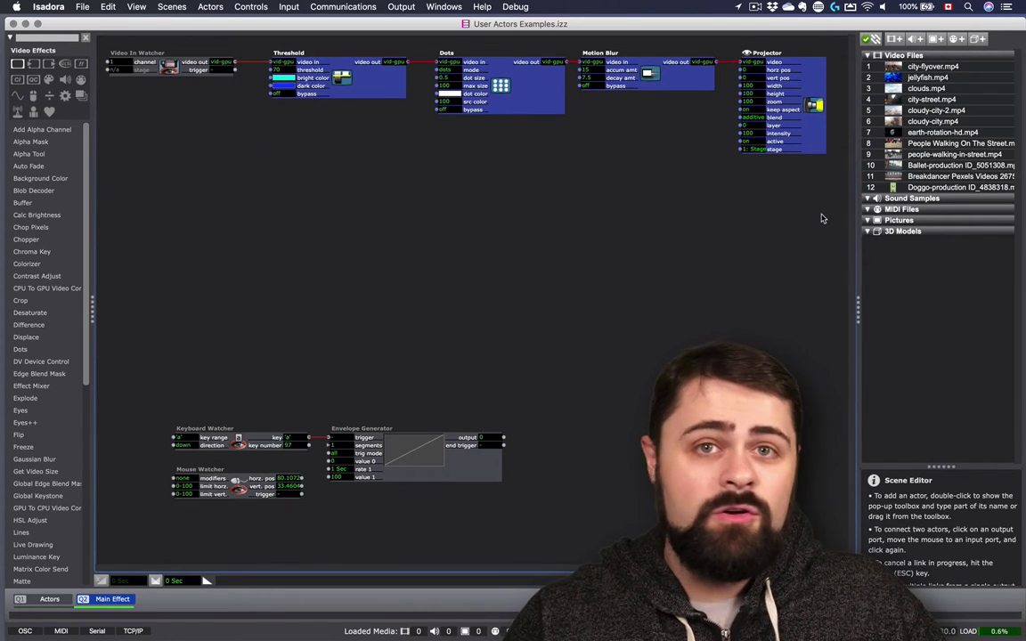
pyautogui.click(108, 7)
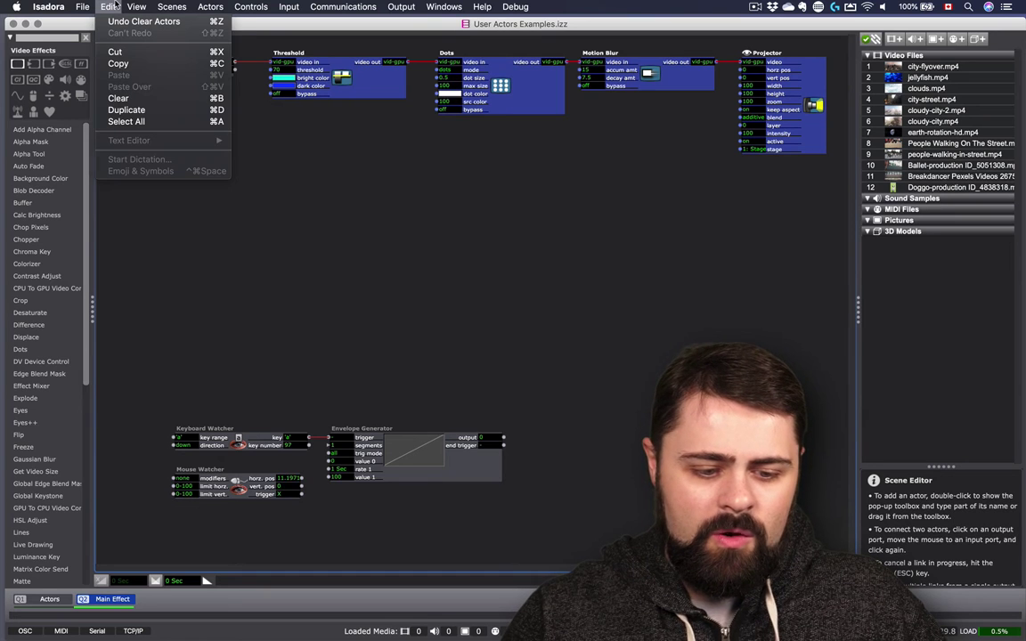
pyautogui.click(124, 66)
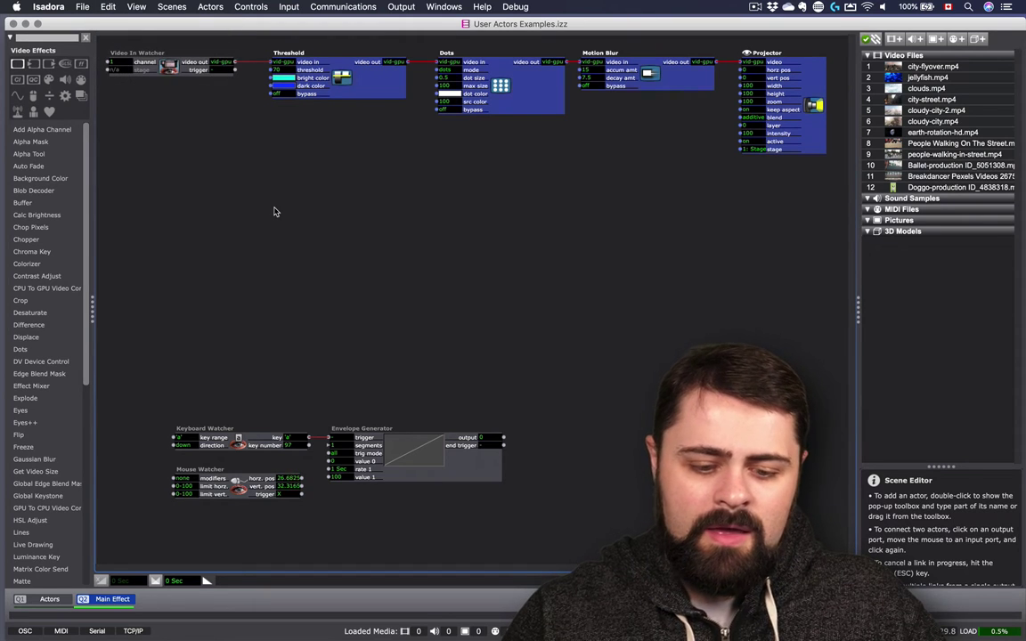
# - Insert a new clear scene and paste the copied actors into it, toward the top left
pyautogui.click(151, 611)
pyautogui.rightClick(152, 611)
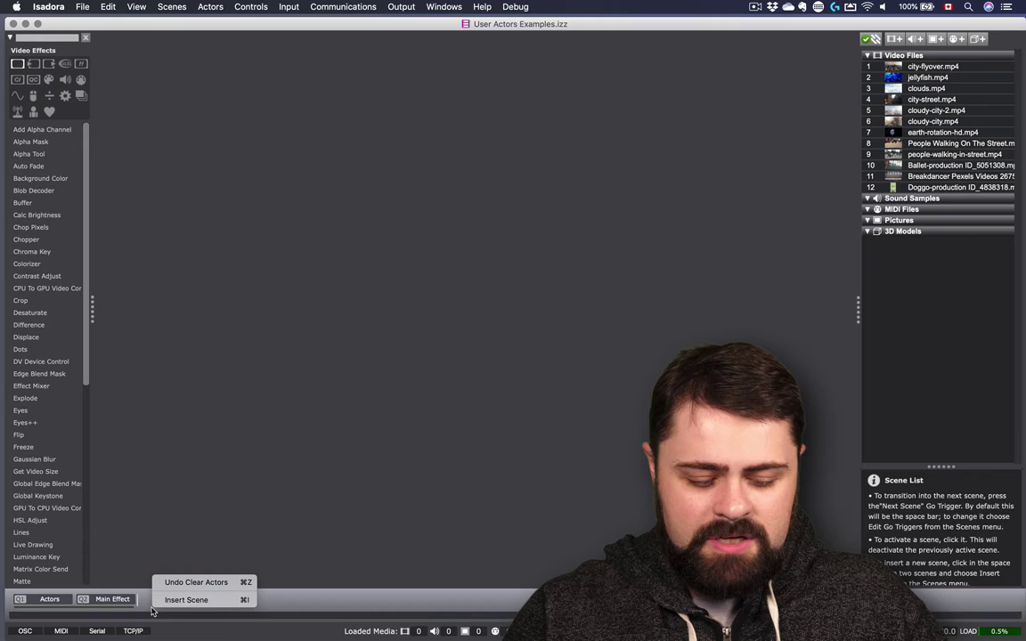
pyautogui.click(191, 580)
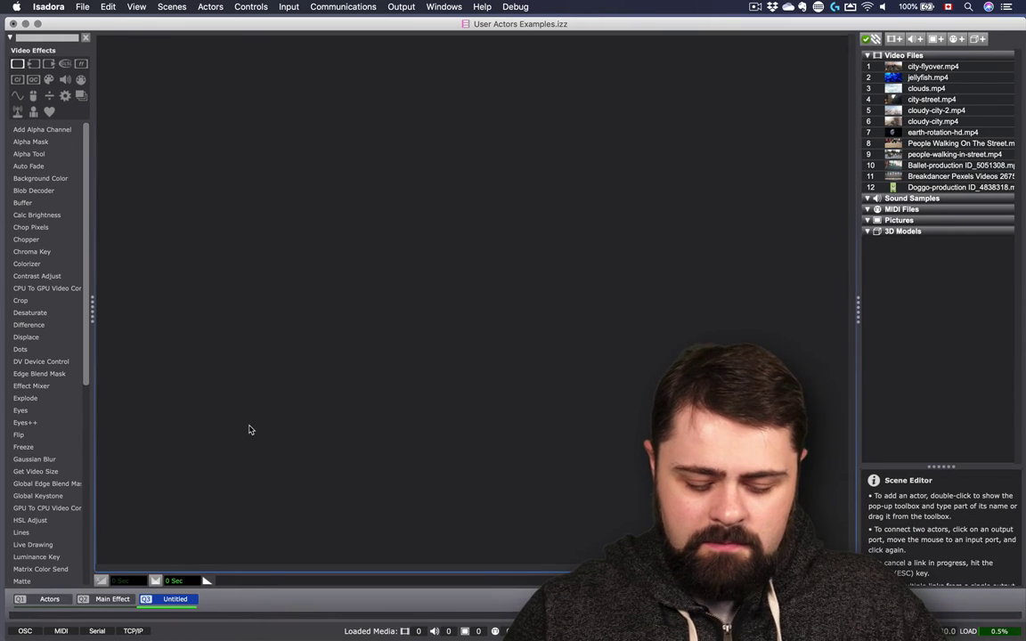
pyautogui.press('super+v')
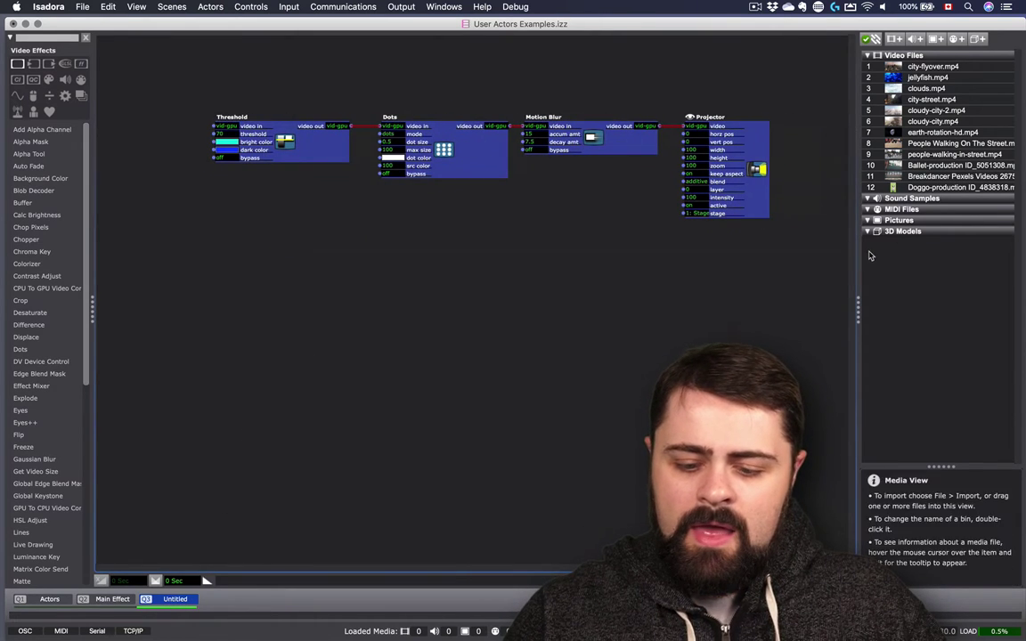
pyautogui.moveTo(704, 149); pyautogui.dragTo(501, 124)
pyautogui.click(425, 232)
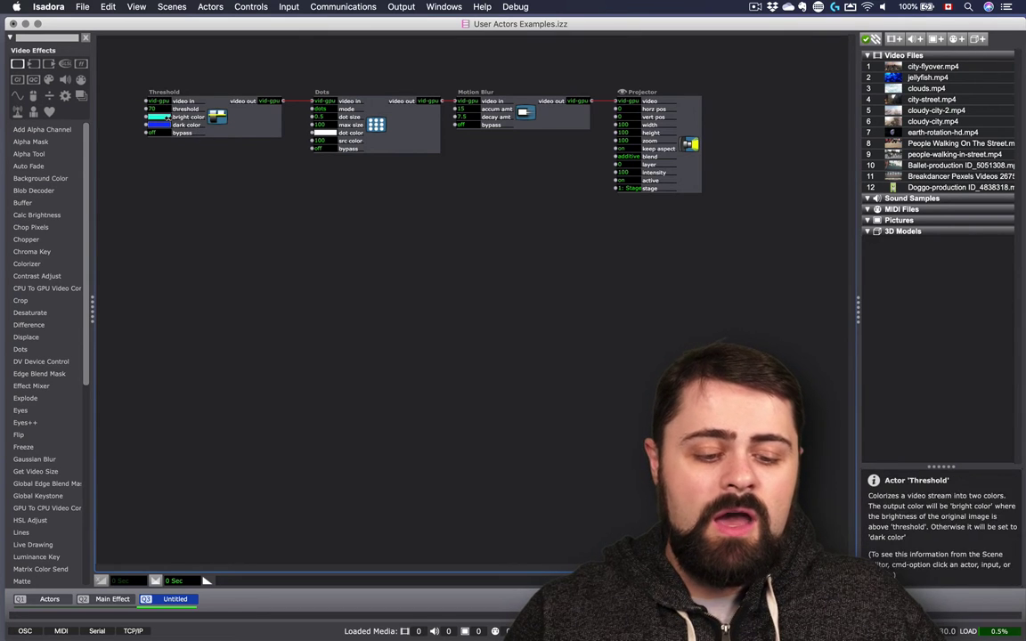
pyautogui.moveTo(165, 132)
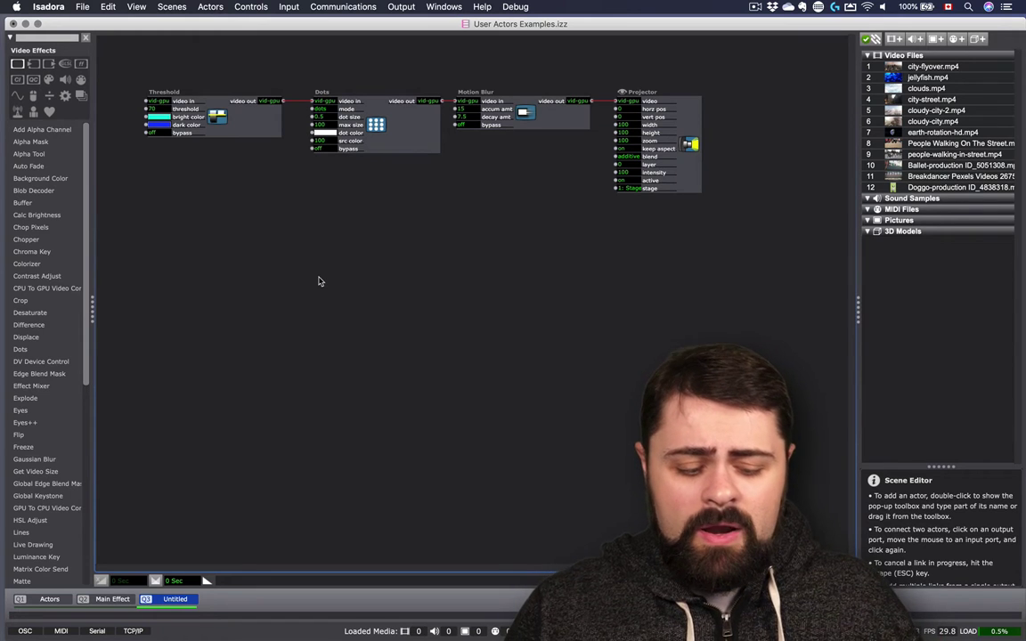
# - Switch to Main Effect, show the Stage window and start live camera capture
pyautogui.click(105, 599)
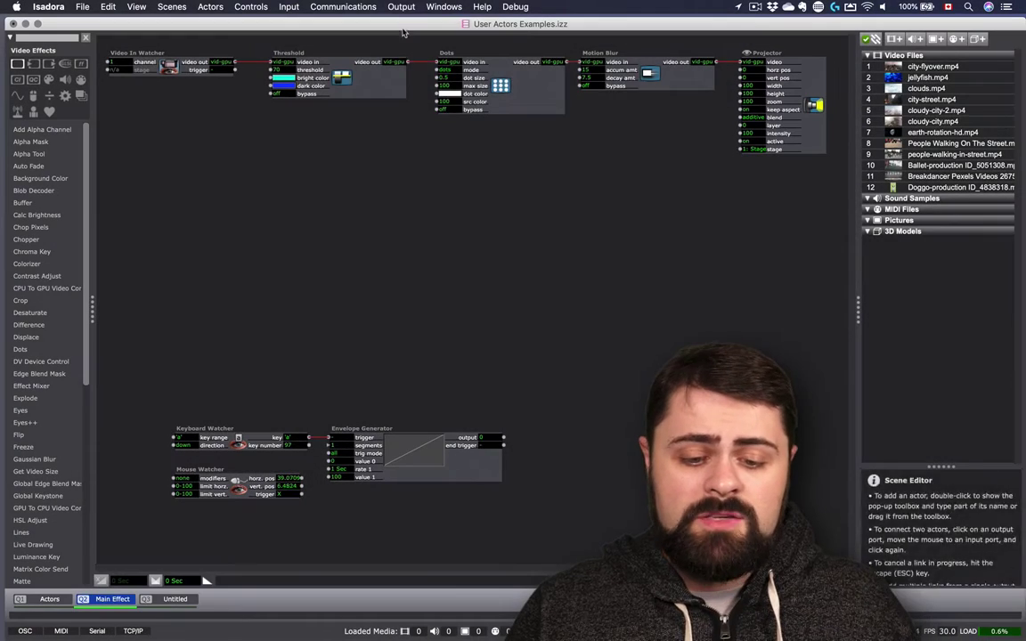
pyautogui.click(400, 7)
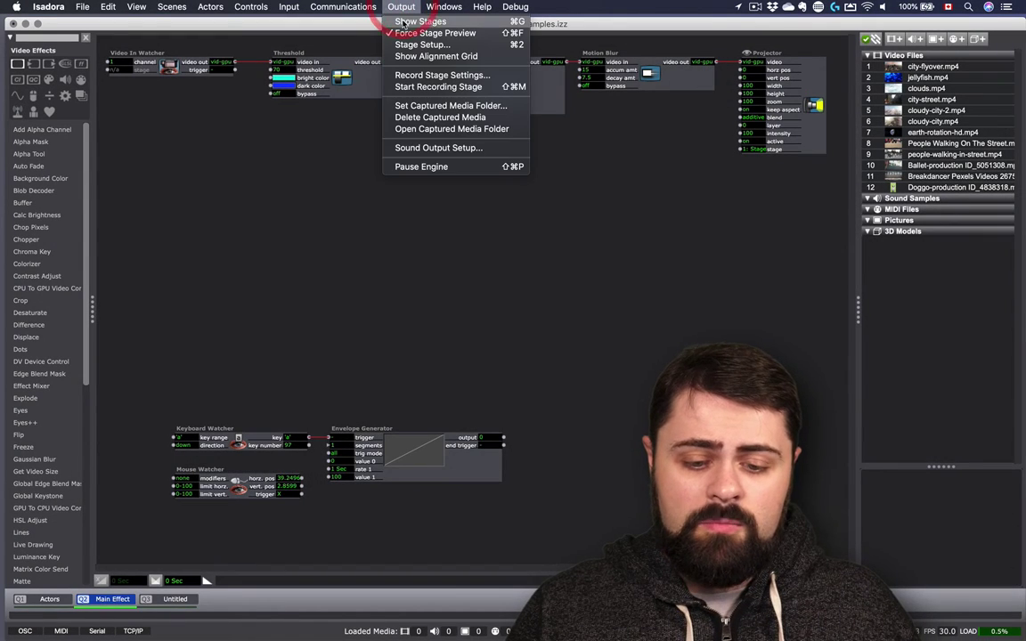
pyautogui.click(405, 20)
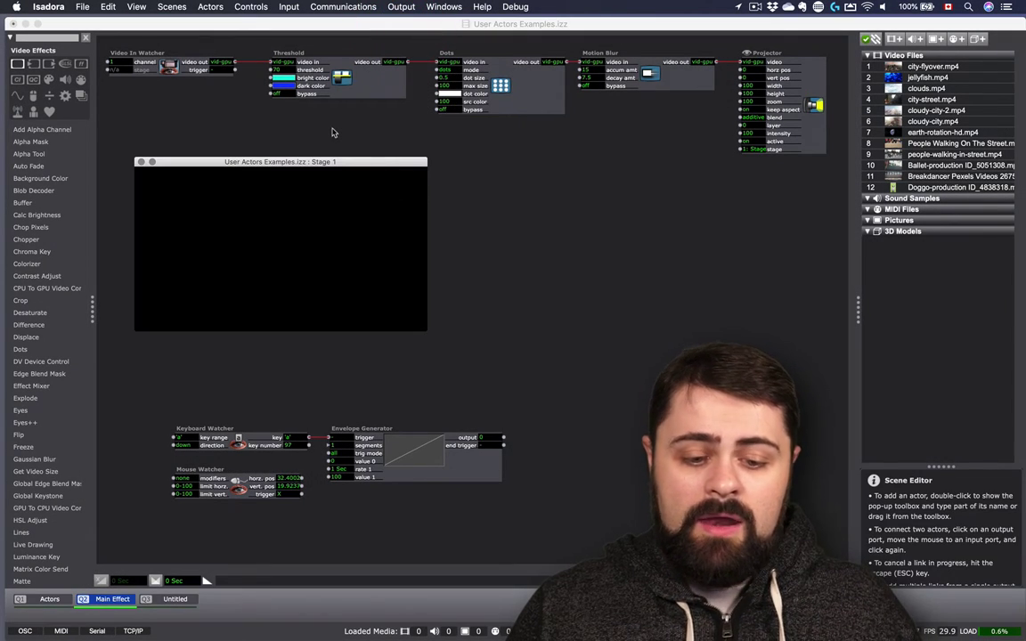
pyautogui.click(286, 7)
pyautogui.click(296, 39)
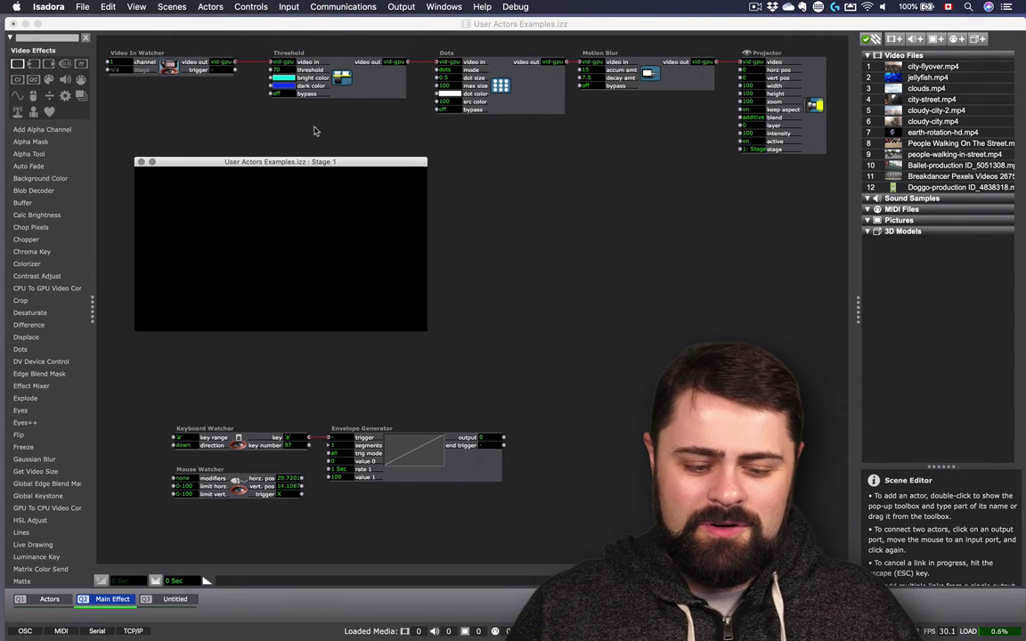
pyautogui.moveTo(321, 164); pyautogui.dragTo(319, 183)
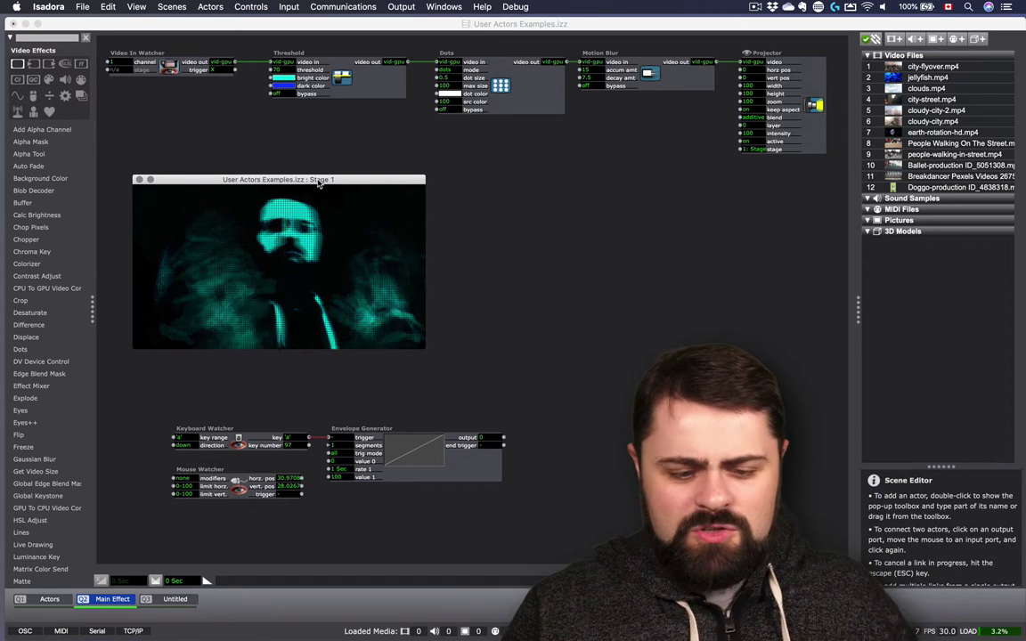
# - Set Threshold's dark color to a lighter magenta-purple on the Colors wheel
pyautogui.click(282, 87)
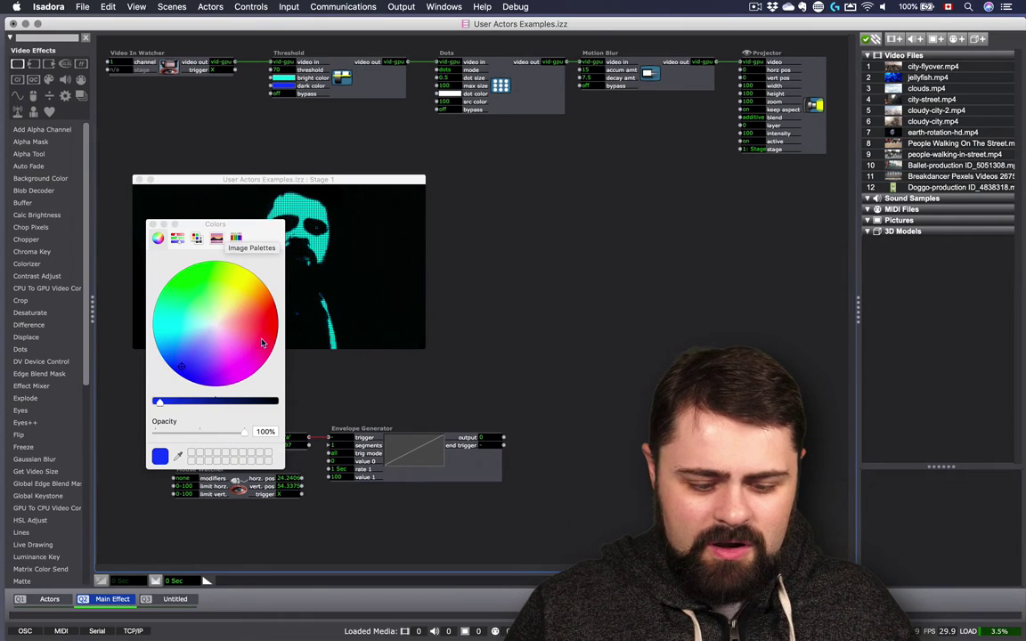
pyautogui.click(229, 367)
pyautogui.moveTo(230, 367)
pyautogui.mouseDown()
pyautogui.moveTo(221, 358)
pyautogui.moveTo(232, 371)
pyautogui.mouseUp()
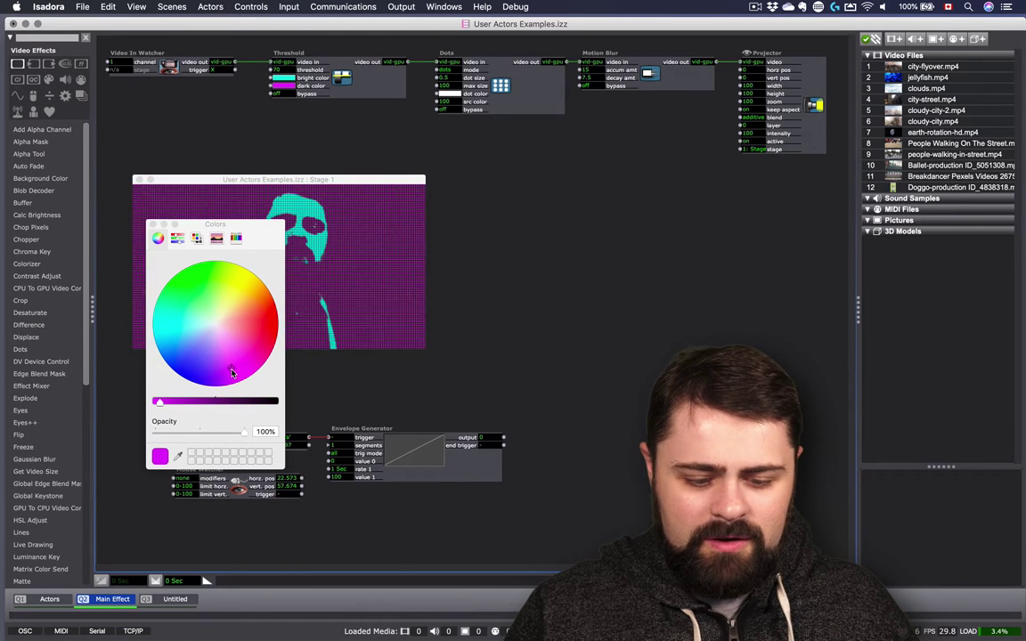
pyautogui.click(153, 224)
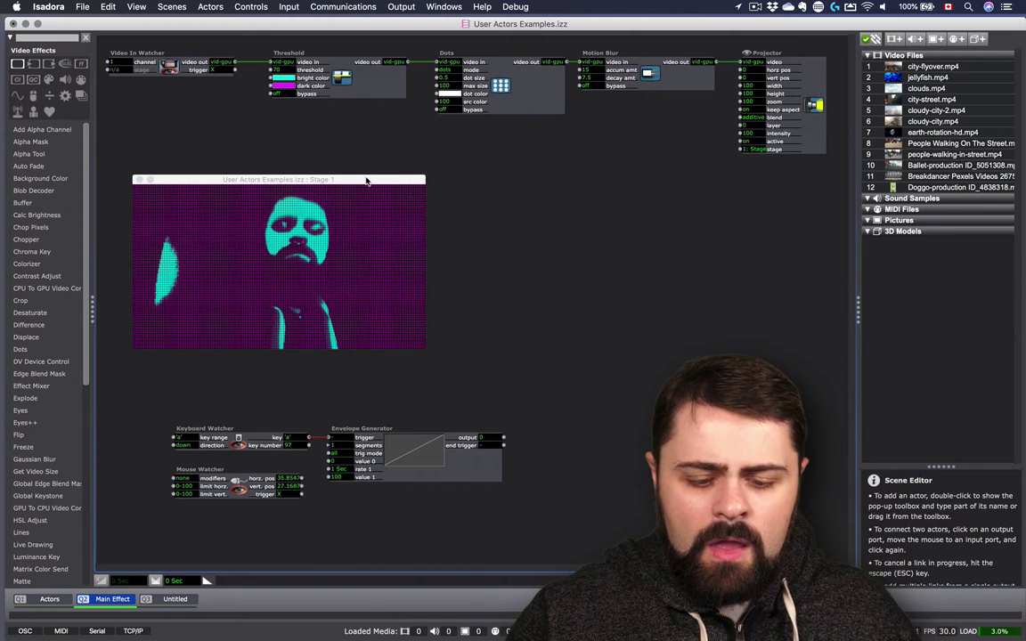
# - Move the Stage window right and place a User Actor from the User Actors toolbox
pyautogui.moveTo(362, 179); pyautogui.dragTo(761, 217)
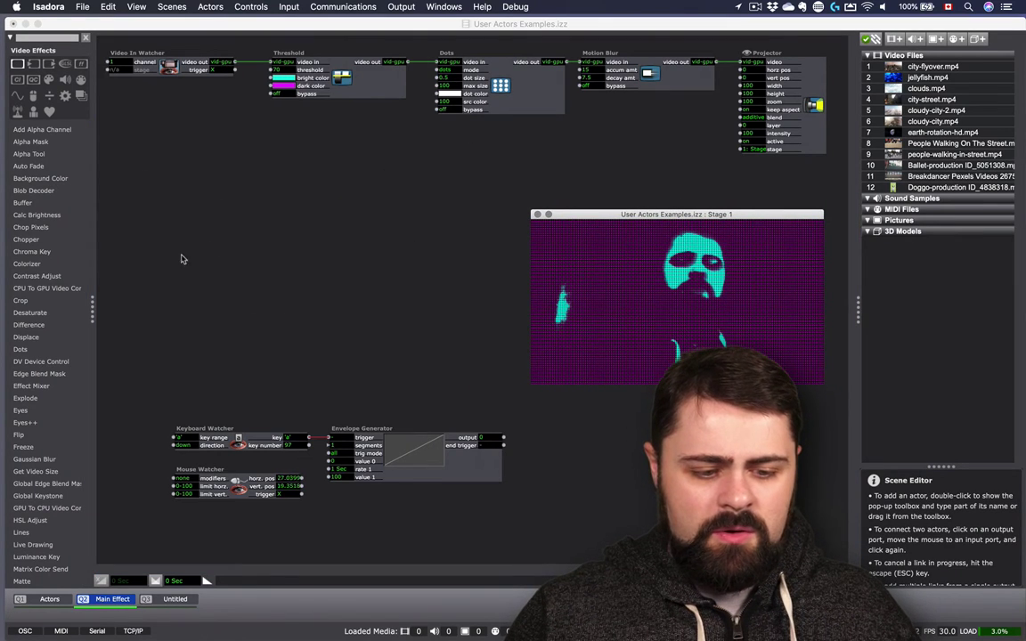
pyautogui.click(33, 112)
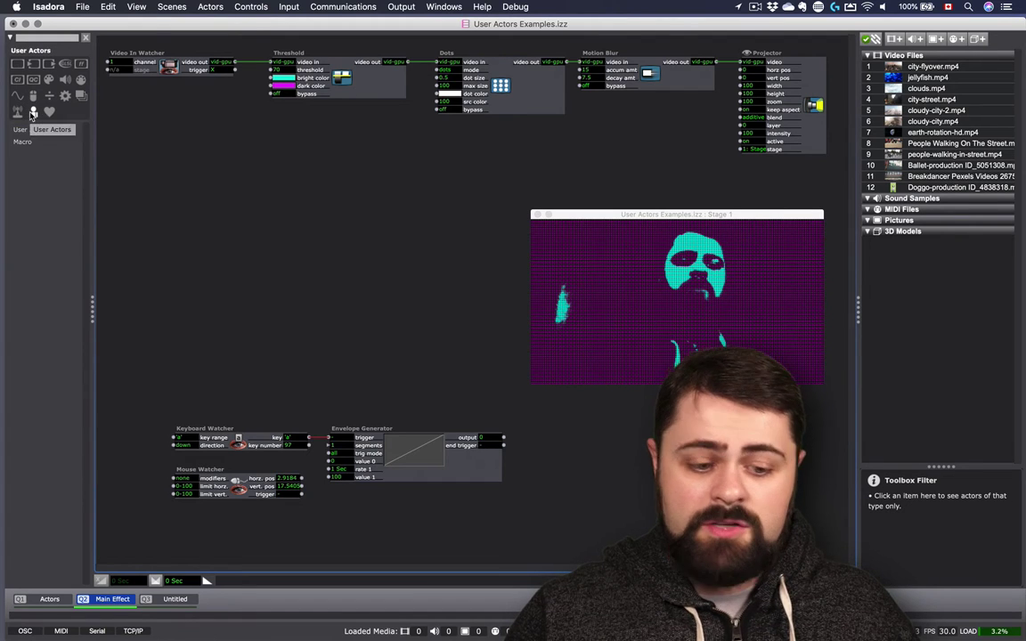
pyautogui.click(22, 129)
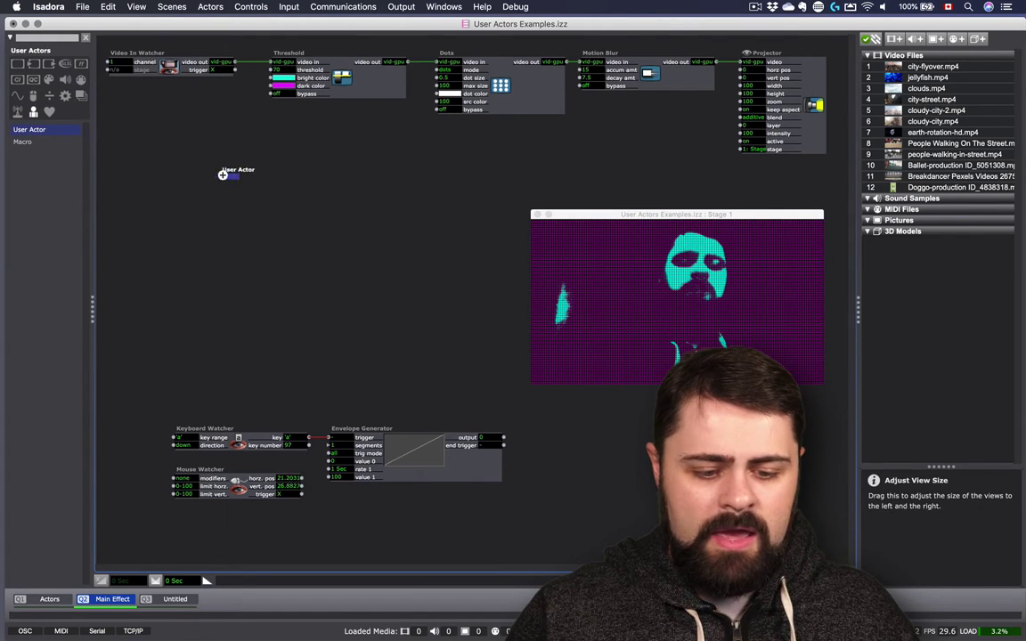
pyautogui.click(250, 183)
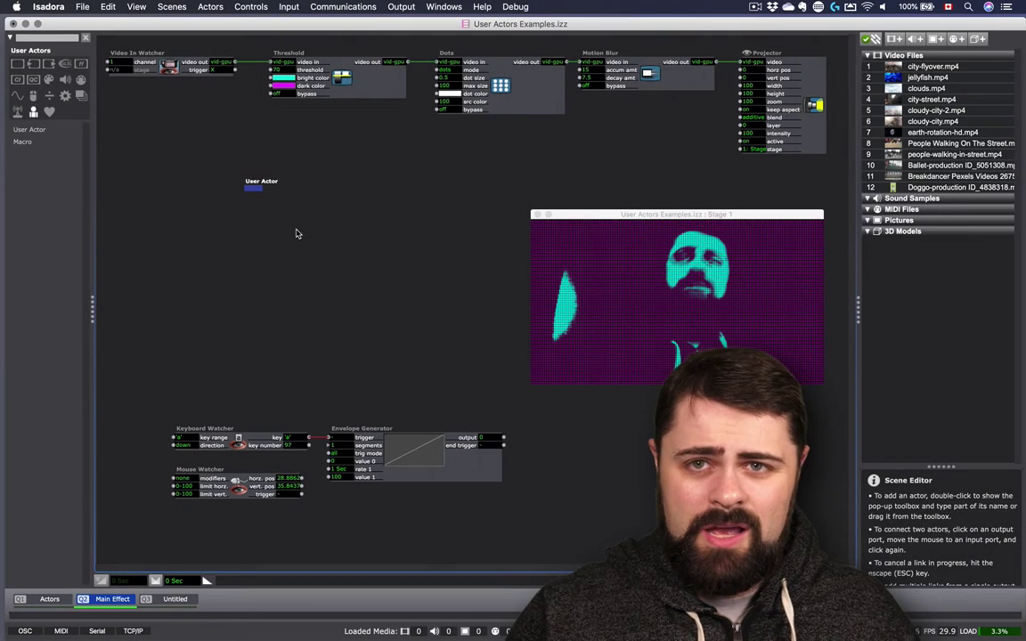
# - Delete the video link from Video In Watcher to Threshold
pyautogui.moveTo(254, 186); pyautogui.dragTo(220, 261)
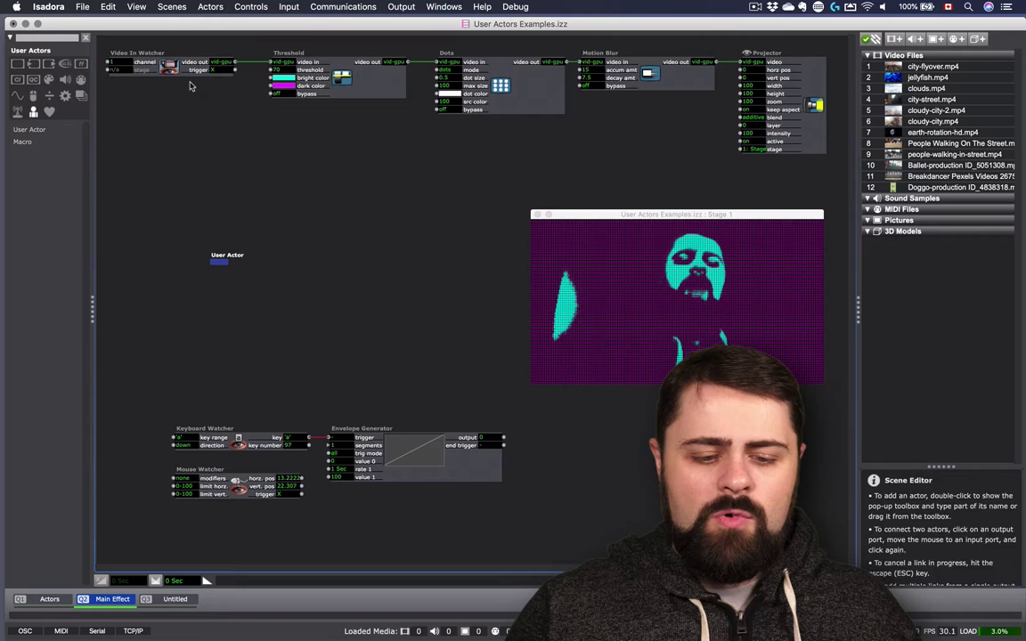
pyautogui.moveTo(111, 147); pyautogui.dragTo(807, 60)
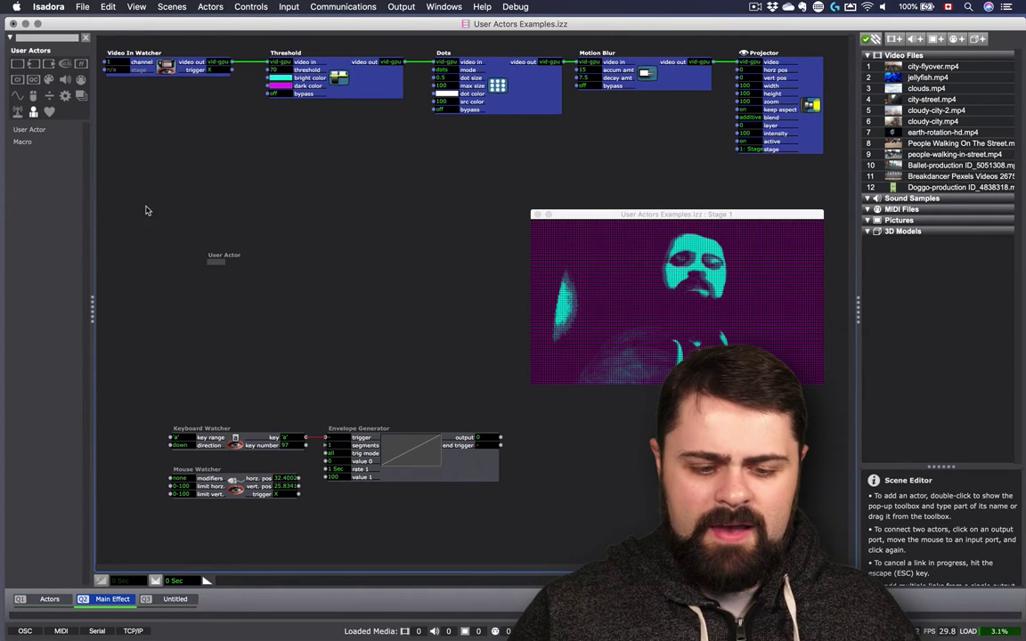
pyautogui.click(277, 123)
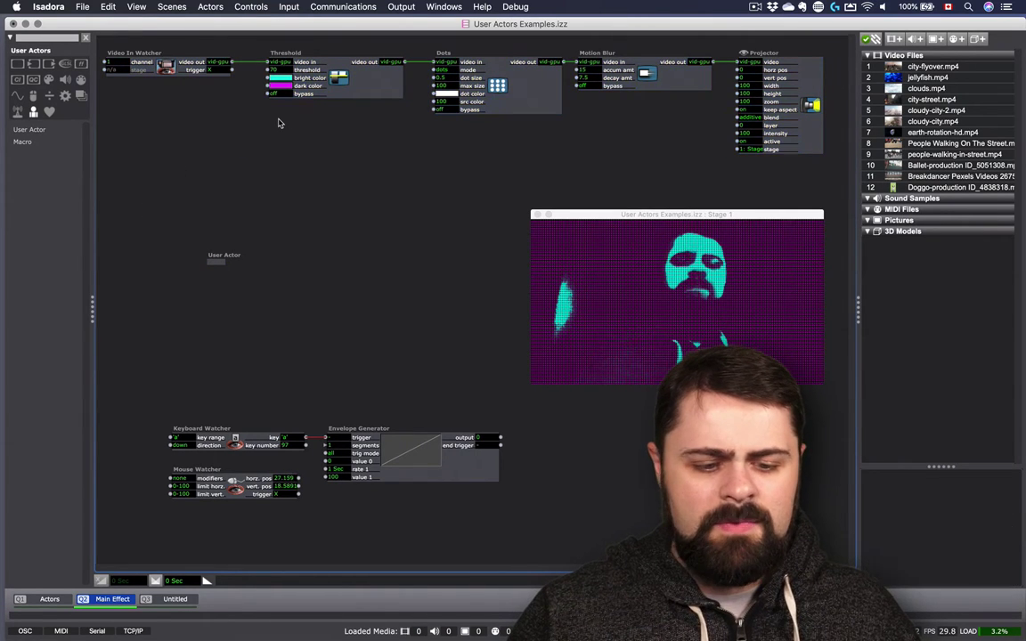
pyautogui.click(247, 67)
pyautogui.press('Delete')
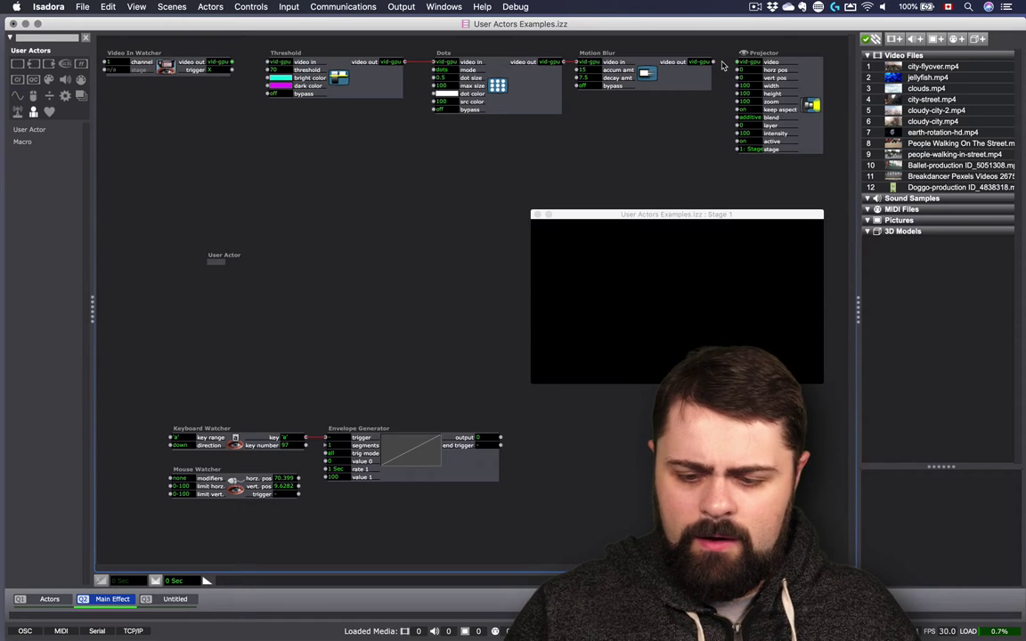
# - Move the empty User Actor up and right, just below Threshold
pyautogui.moveTo(279, 140); pyautogui.dragTo(713, 52)
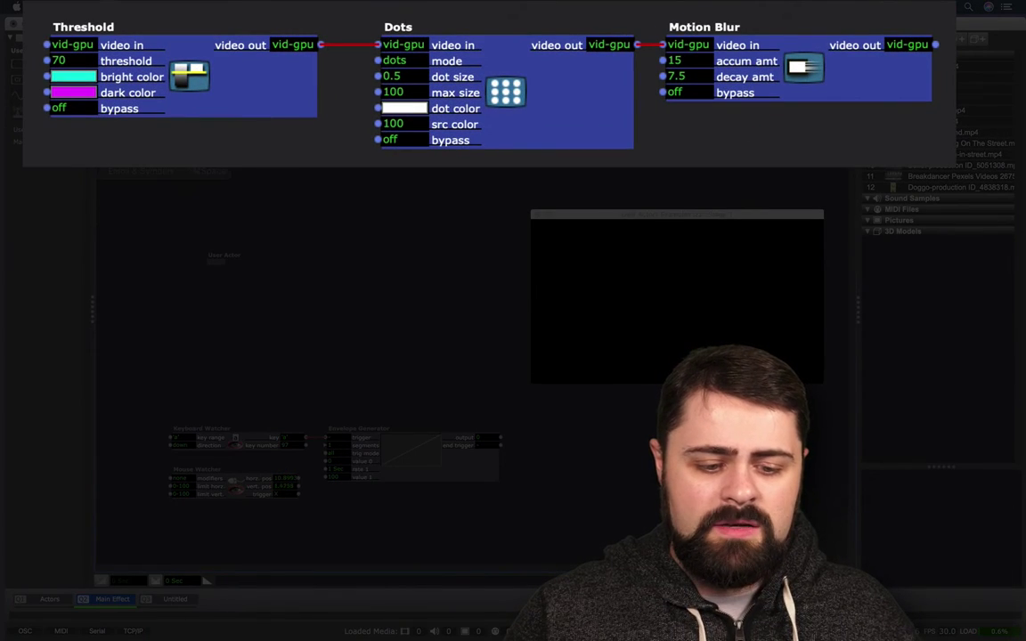
pyautogui.click(236, 161)
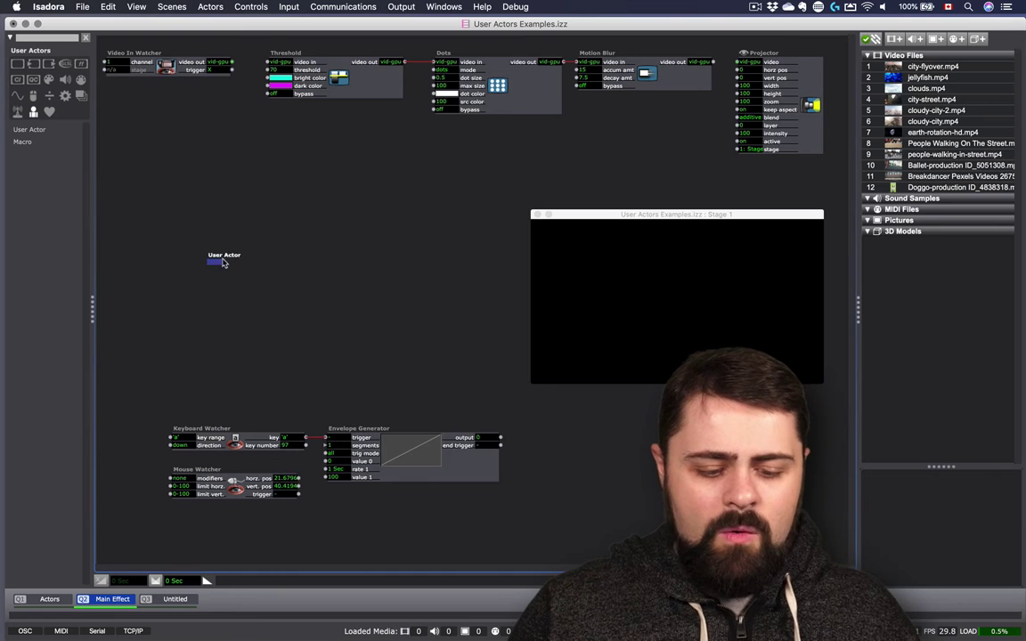
pyautogui.moveTo(217, 261); pyautogui.dragTo(283, 206)
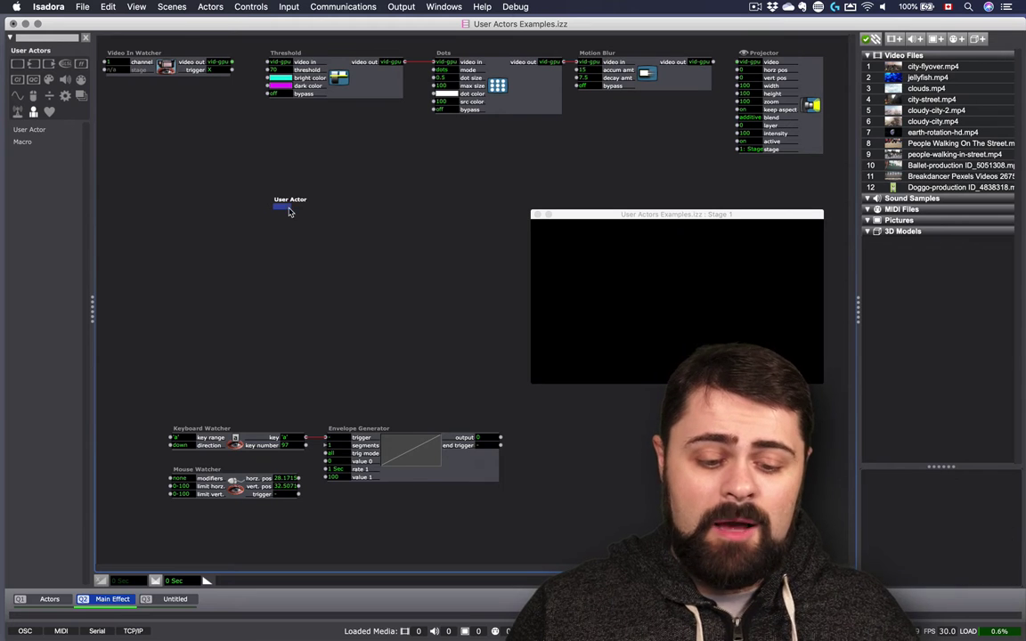
# - Open the User Actor editor, paste the Threshold, Dots and Motion Blur chain, and nudge it right
pyautogui.doubleClick(291, 213)
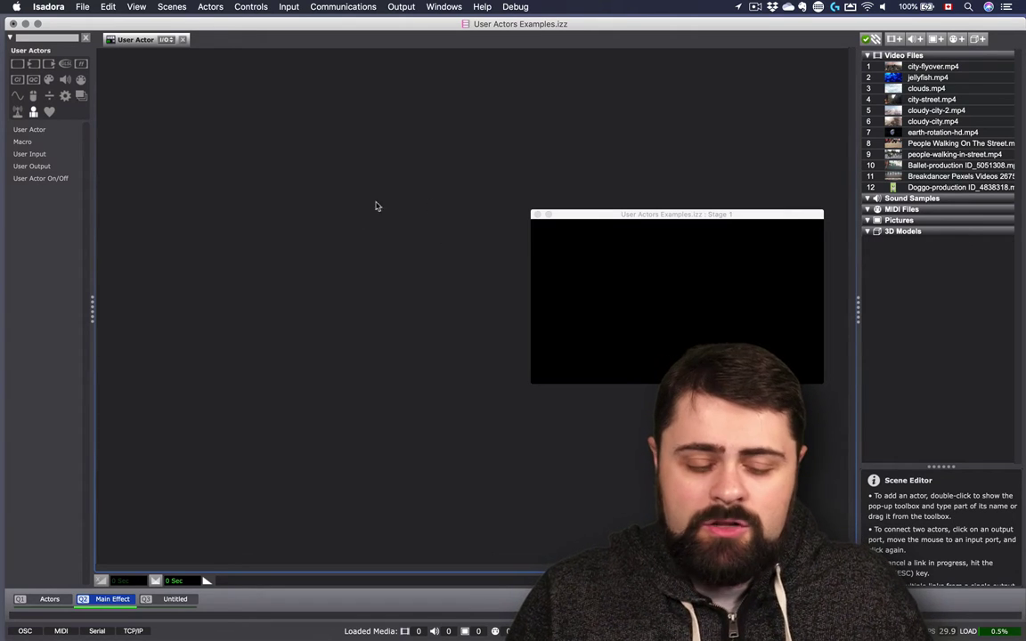
pyautogui.click(107, 6)
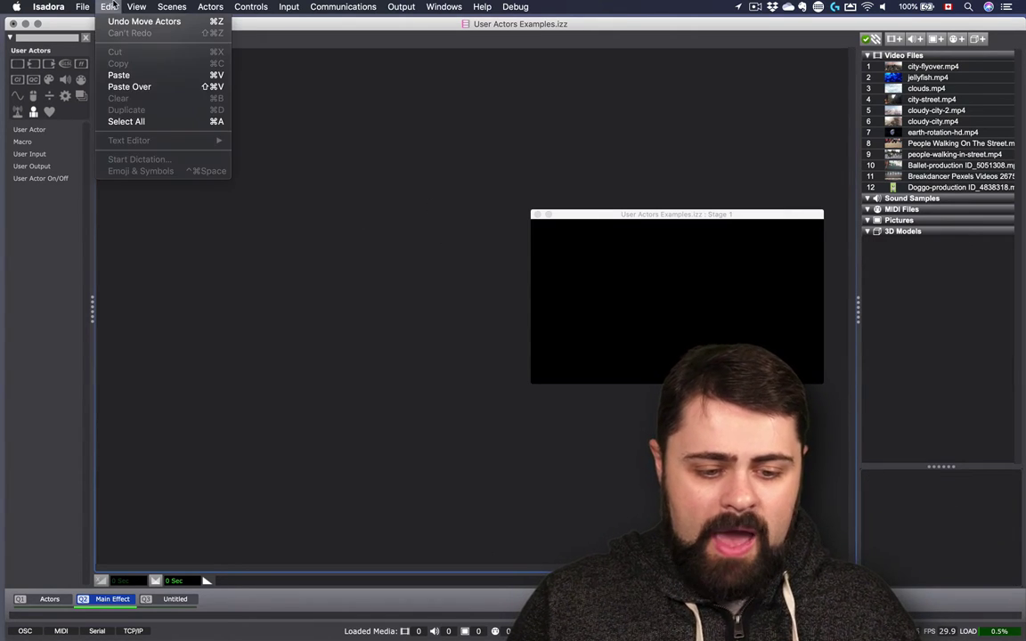
pyautogui.click(125, 76)
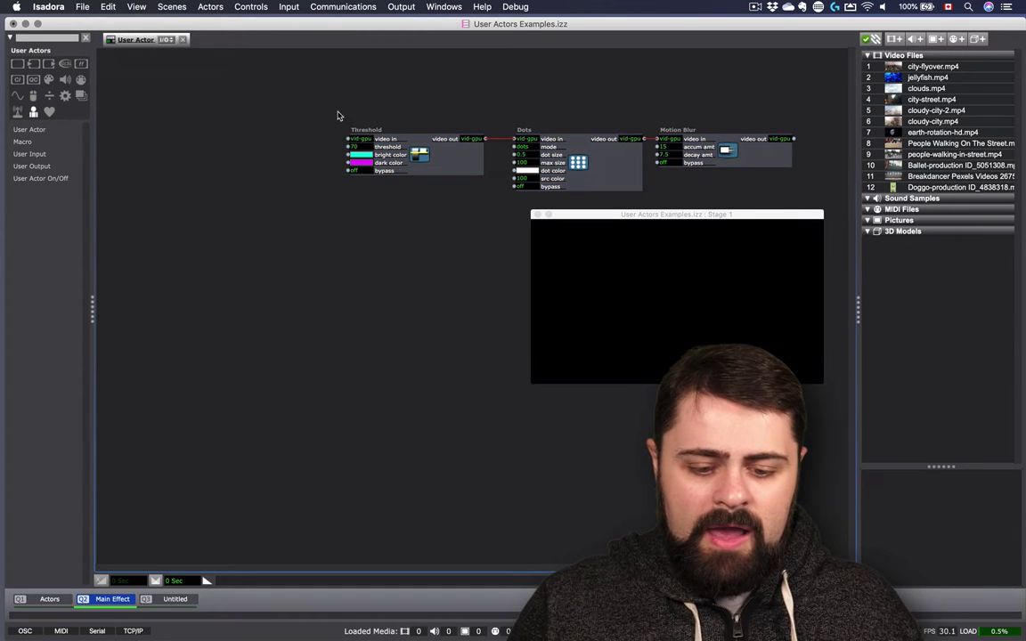
pyautogui.moveTo(338, 114); pyautogui.dragTo(553, 107)
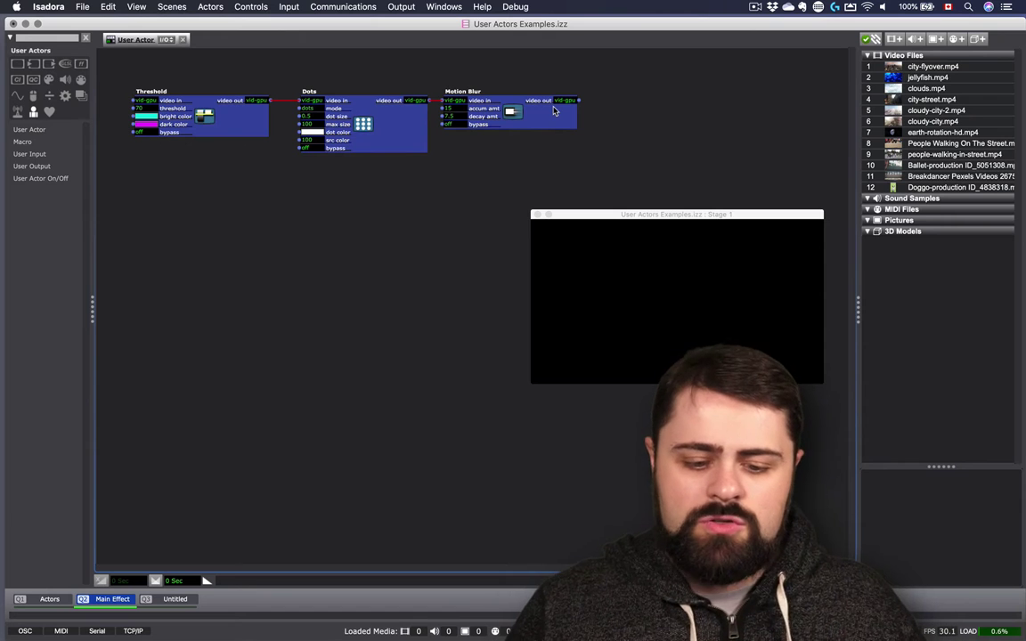
pyautogui.moveTo(213, 83); pyautogui.dragTo(479, 156)
pyautogui.moveTo(398, 142); pyautogui.dragTo(444, 146)
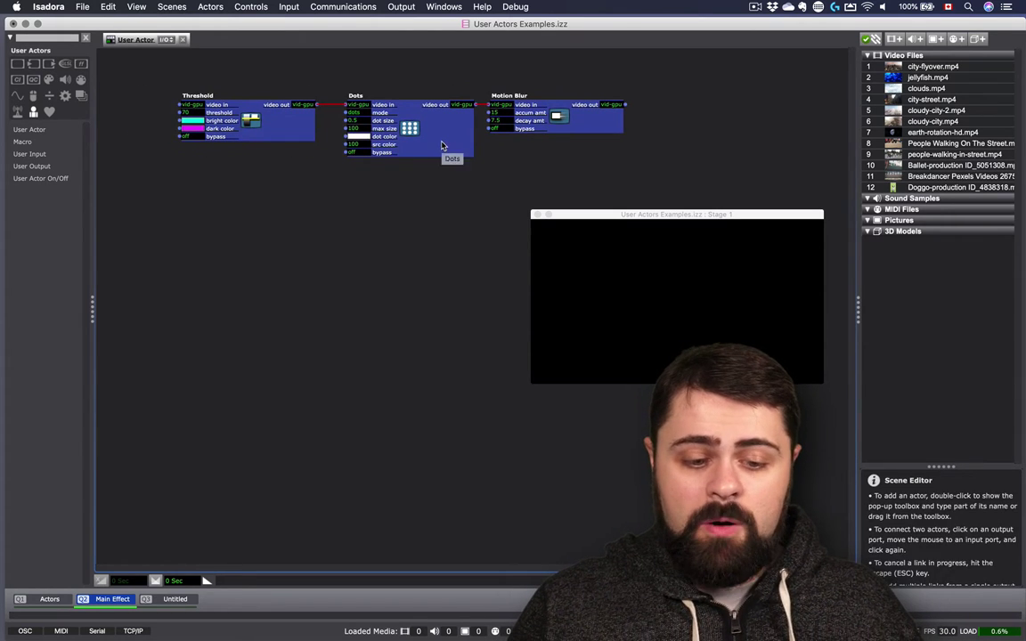
pyautogui.click(363, 240)
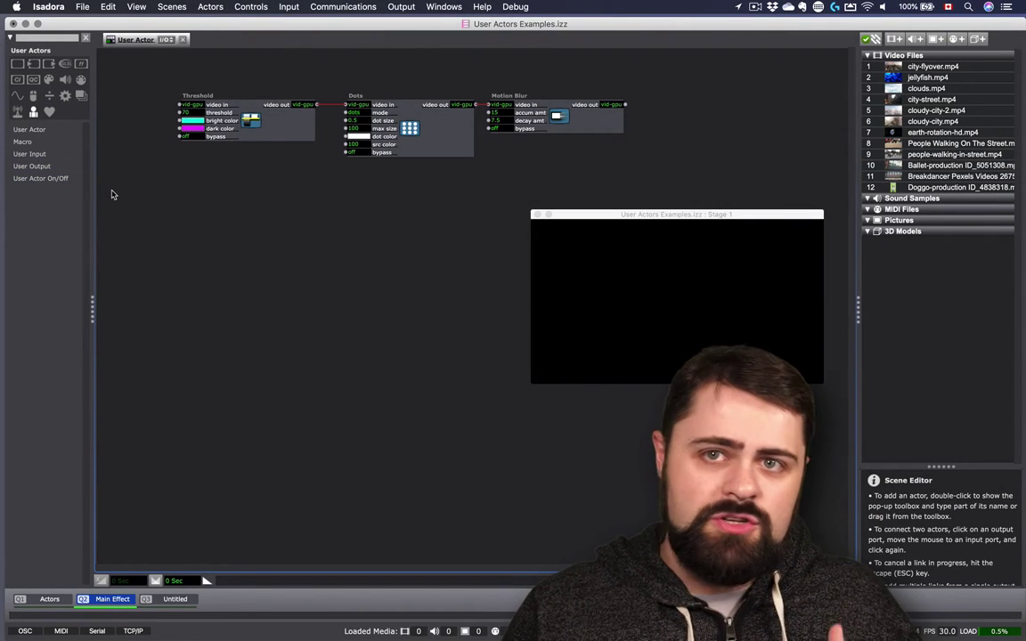
pyautogui.click(36, 155)
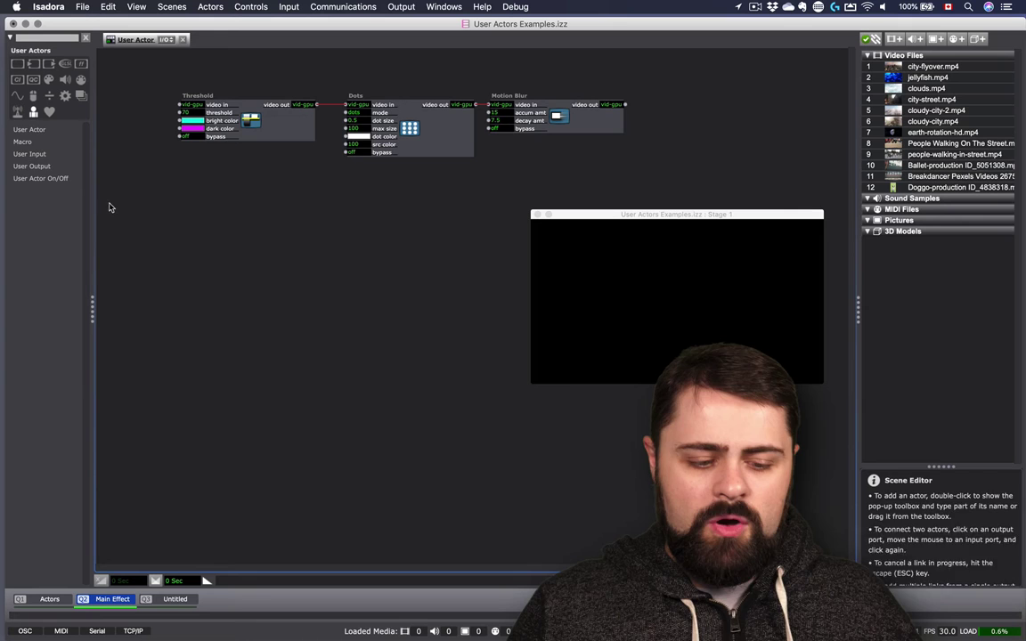
# - Place User Input left of Threshold and User Output up and to the right
pyautogui.doubleClick(42, 151)
pyautogui.click(32, 166)
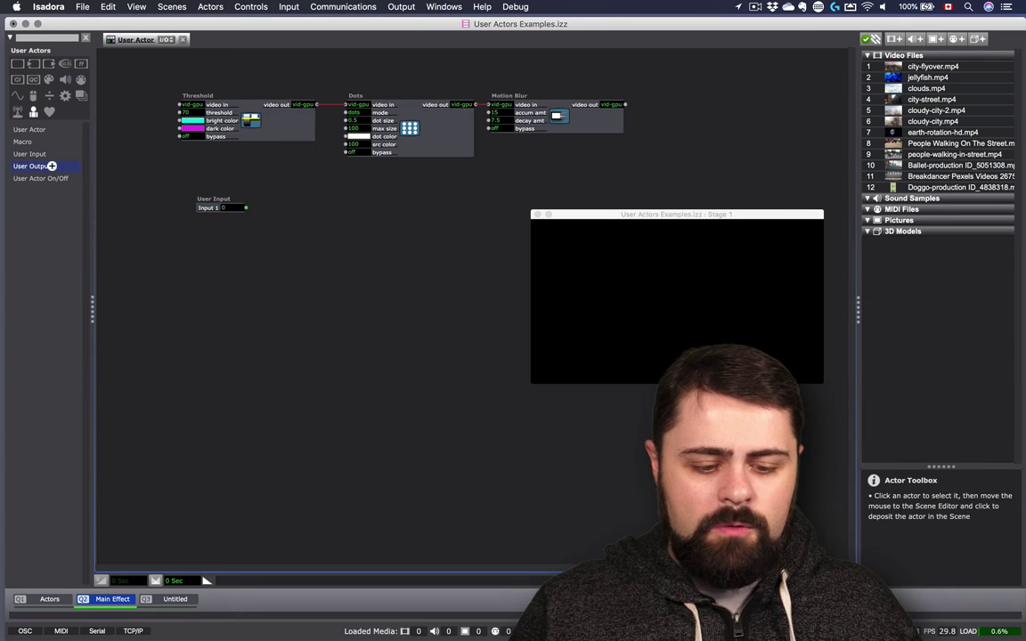
pyautogui.click(287, 208)
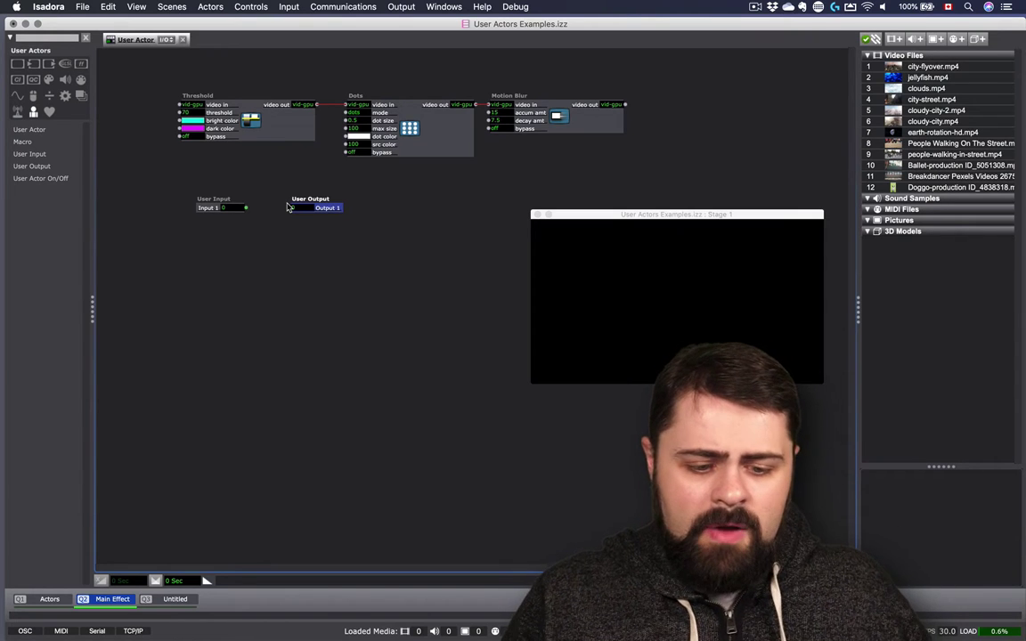
pyautogui.moveTo(570, 118)
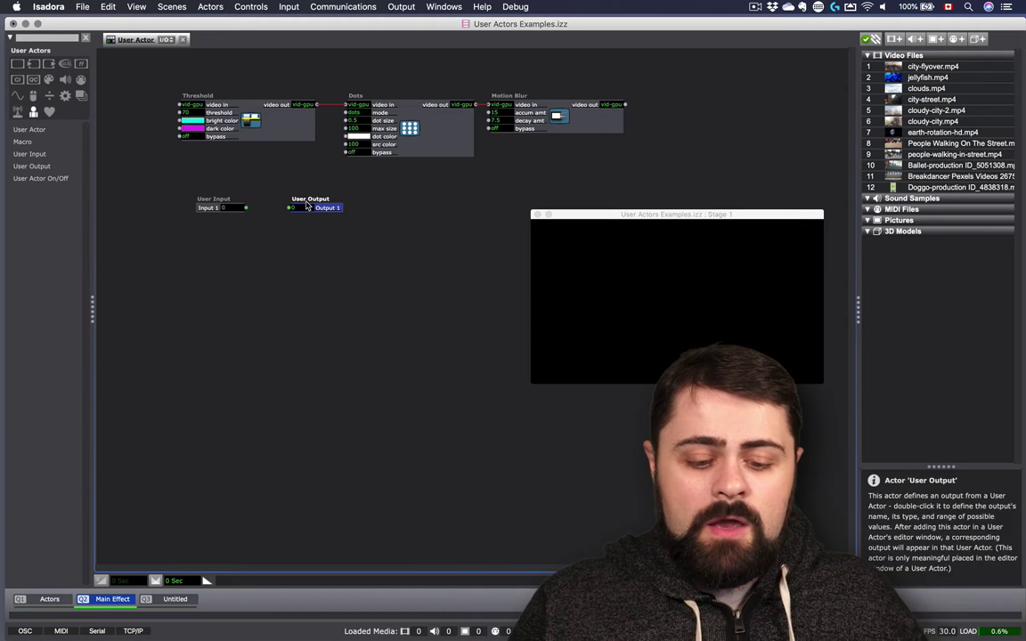
pyautogui.moveTo(306, 206); pyautogui.dragTo(412, 195)
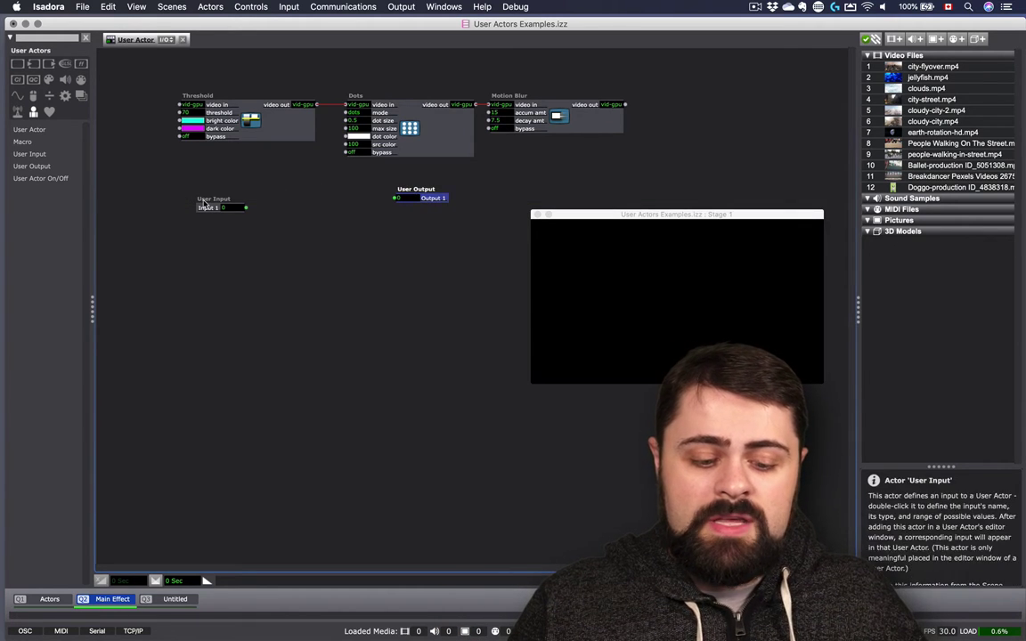
pyautogui.moveTo(204, 206)
pyautogui.mouseDown()
pyautogui.moveTo(153, 180)
pyautogui.moveTo(129, 103)
pyautogui.mouseUp()
# - Link User Input to Threshold's video in and Motion Blur's video out to User Output
pyautogui.click(156, 105)
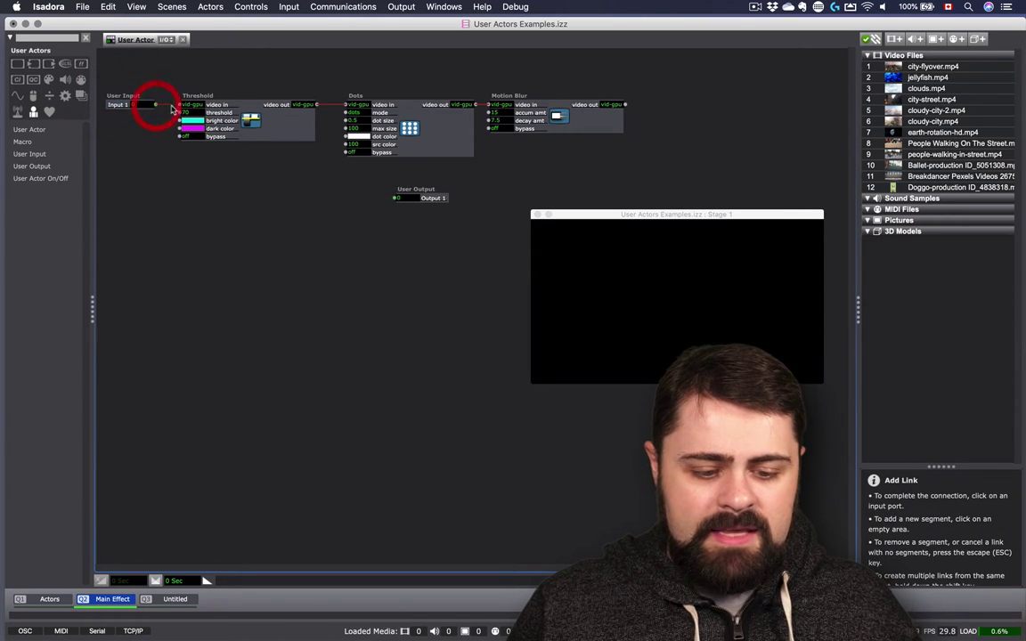
pyautogui.click(180, 105)
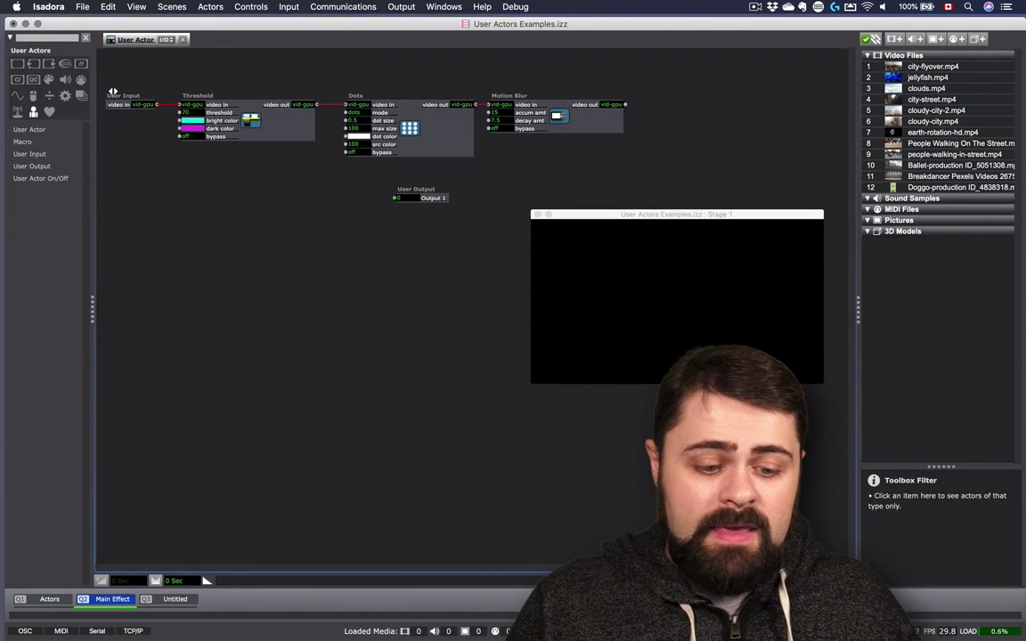
pyautogui.moveTo(142, 107)
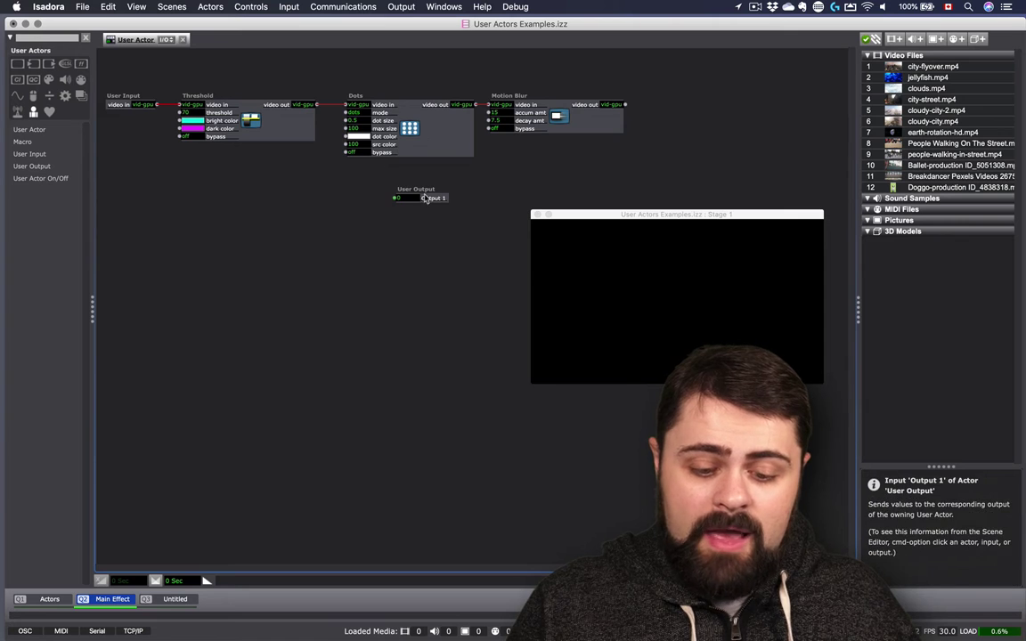
pyautogui.moveTo(403, 187); pyautogui.dragTo(673, 98)
pyautogui.click(625, 105)
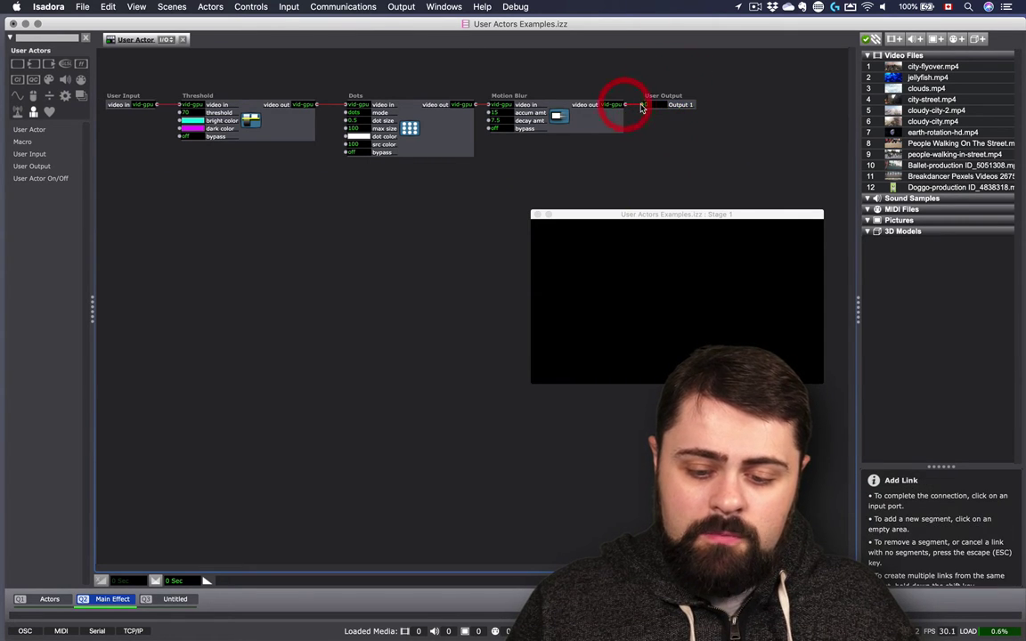
pyautogui.click(641, 104)
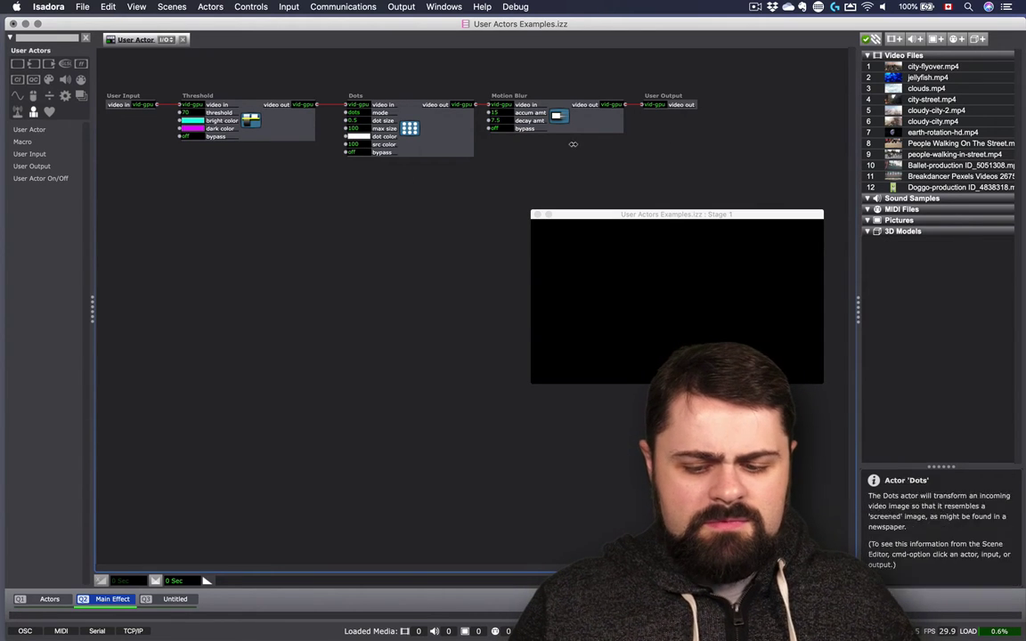
pyautogui.moveTo(727, 214); pyautogui.dragTo(321, 209)
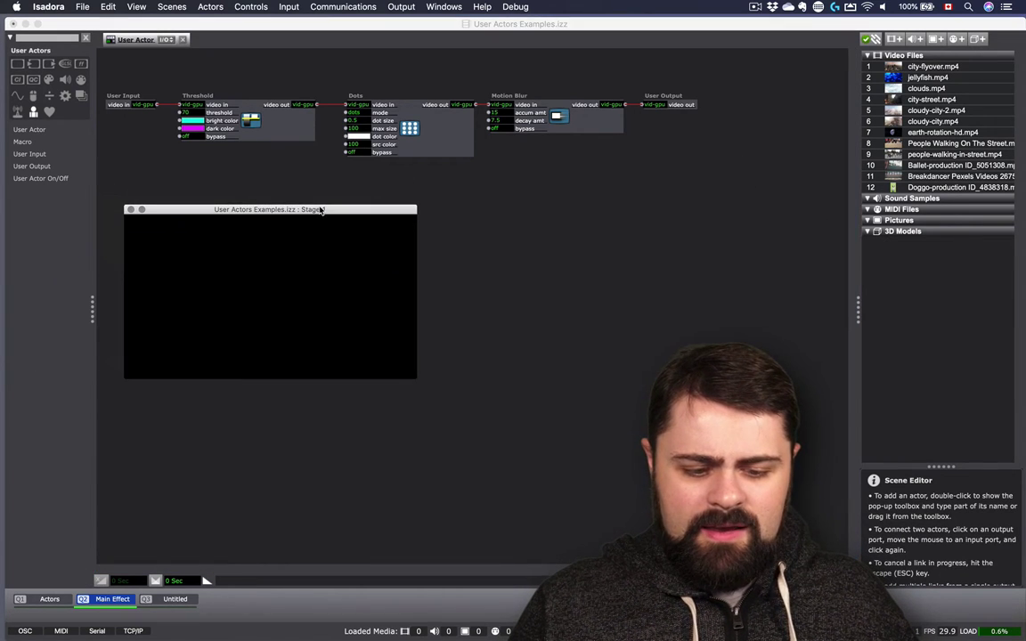
# - Close the User Actor editor, choosing Save & Update All
pyautogui.click(182, 42)
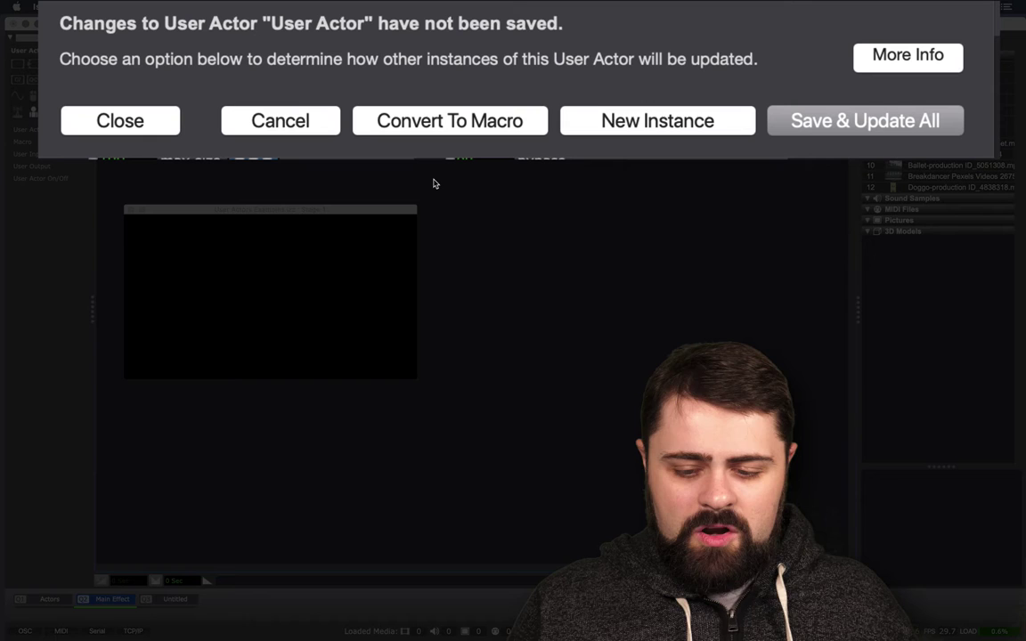
pyautogui.click(856, 127)
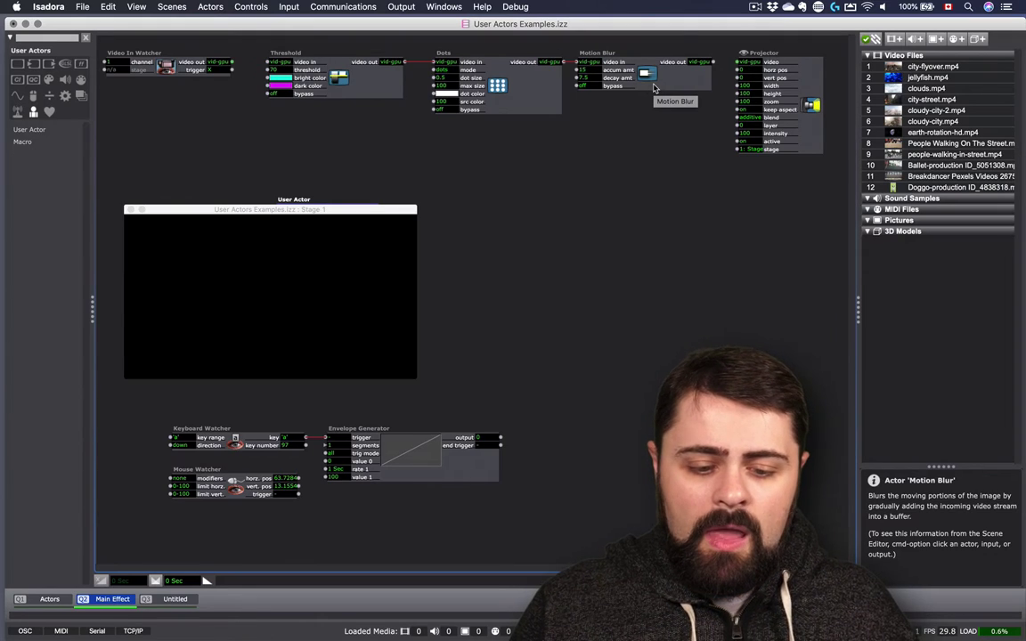
# - Delete the original Threshold, Dots and Motion Blur actors from the Main Effect scene
pyautogui.moveTo(341, 211); pyautogui.dragTo(439, 266)
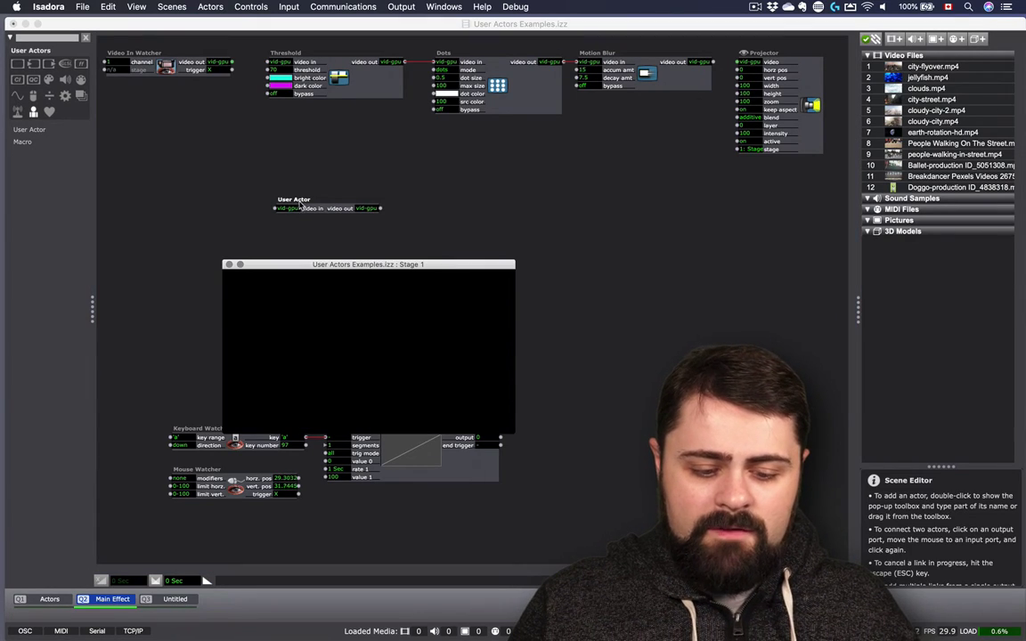
pyautogui.moveTo(299, 203); pyautogui.dragTo(456, 166)
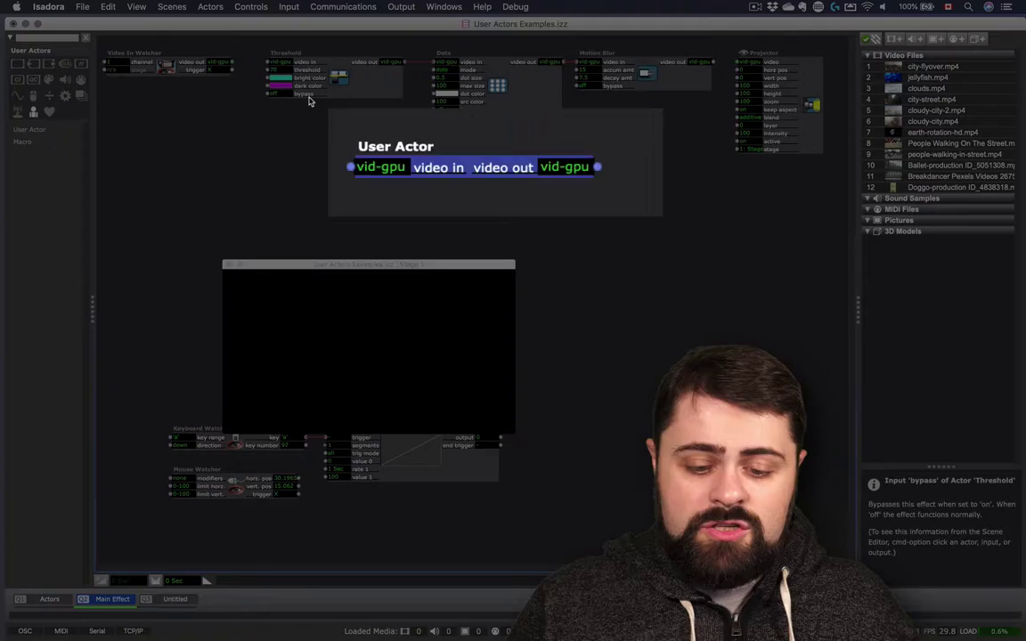
pyautogui.moveTo(307, 121); pyautogui.dragTo(696, 84)
pyautogui.press('BackSpace')
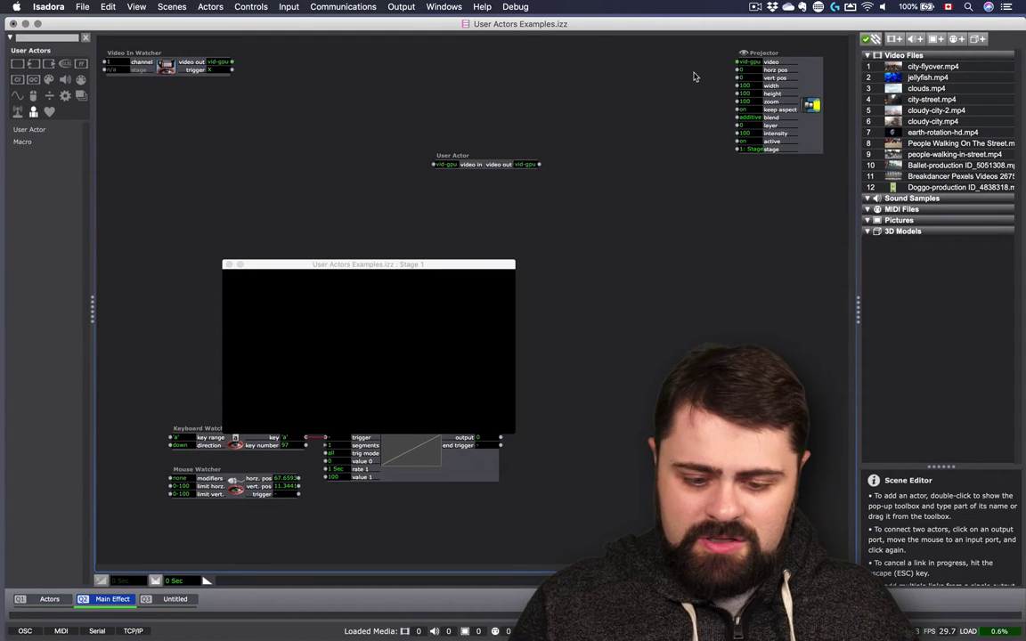
# - Wire Video In Watcher into the User Actor and bring Projector beside it
pyautogui.moveTo(499, 164); pyautogui.dragTo(318, 65)
pyautogui.moveTo(229, 61); pyautogui.dragTo(260, 61)
pyautogui.moveTo(818, 84); pyautogui.dragTo(479, 83)
pyautogui.click(363, 121)
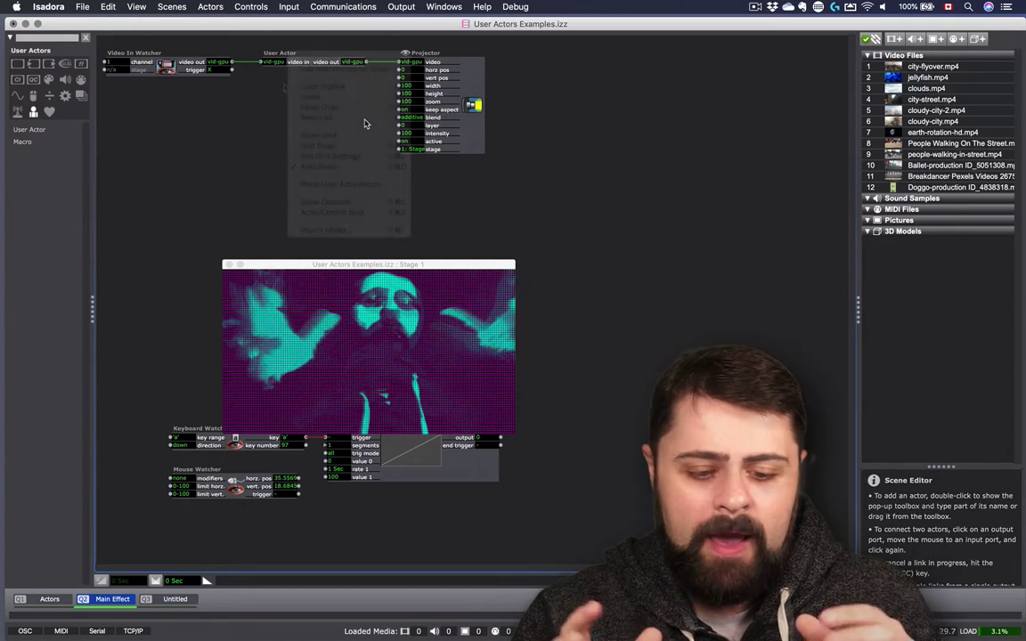
# - Finish renaming the Main Effect user actor to 'Fun Purple Dots'
pyautogui.rightClick(286, 55)
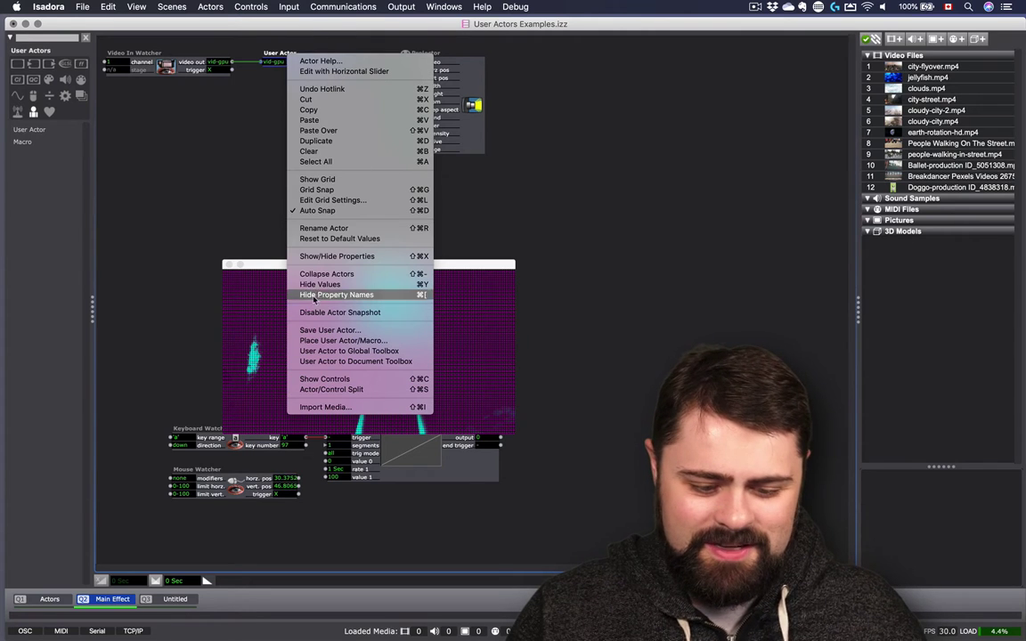
pyautogui.click(331, 228)
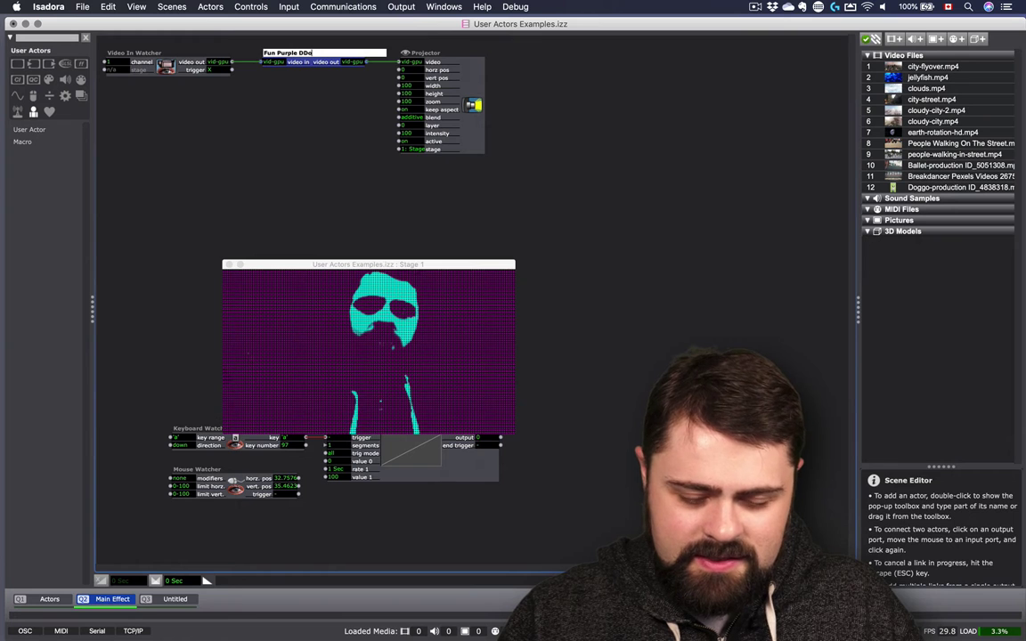
pyautogui.write('ts')
pyautogui.press('Return')
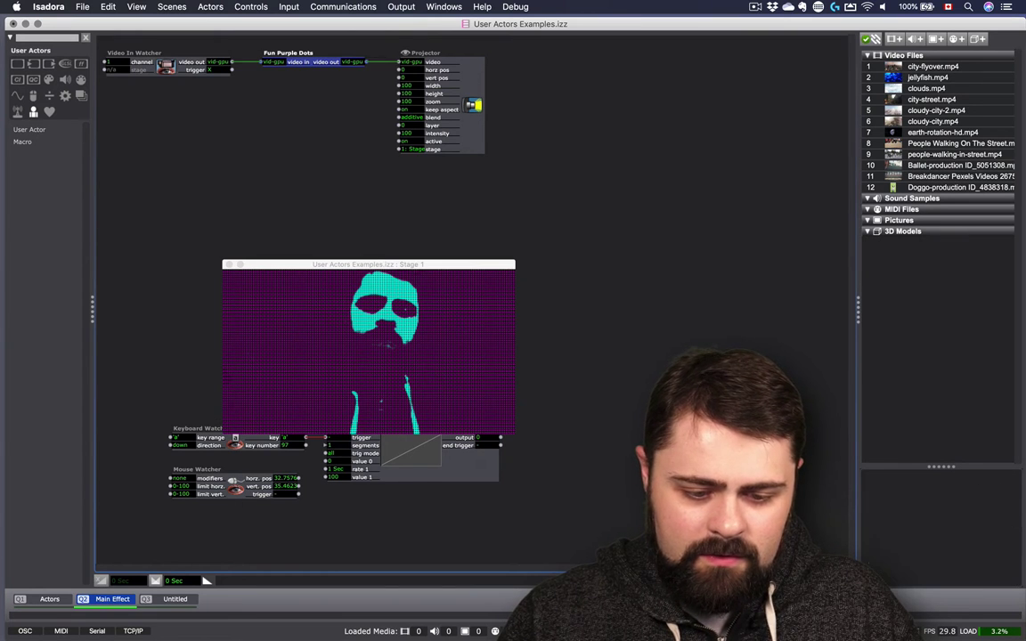
# - Open and dismiss the Fun Purple Dots context menu, then select and deselect the actor
pyautogui.rightClick(288, 57)
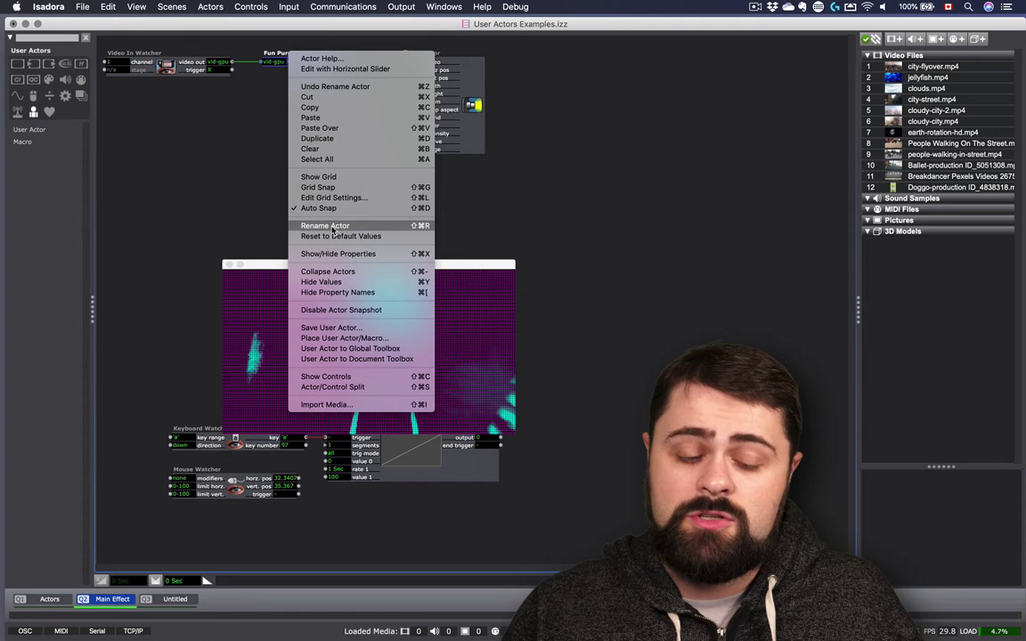
pyautogui.click(529, 201)
pyautogui.click(304, 114)
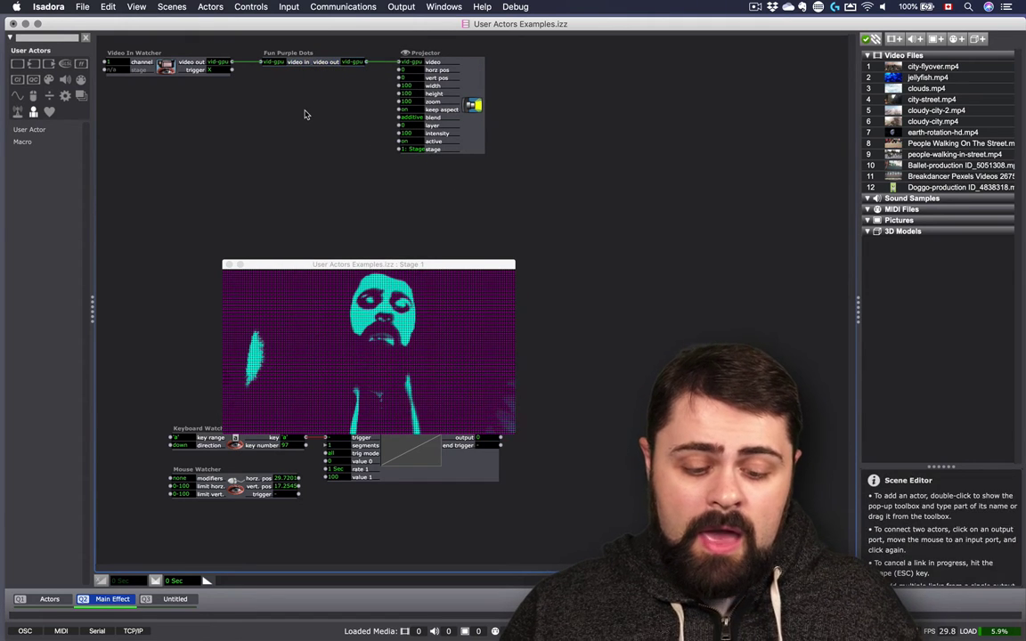
pyautogui.click(301, 57)
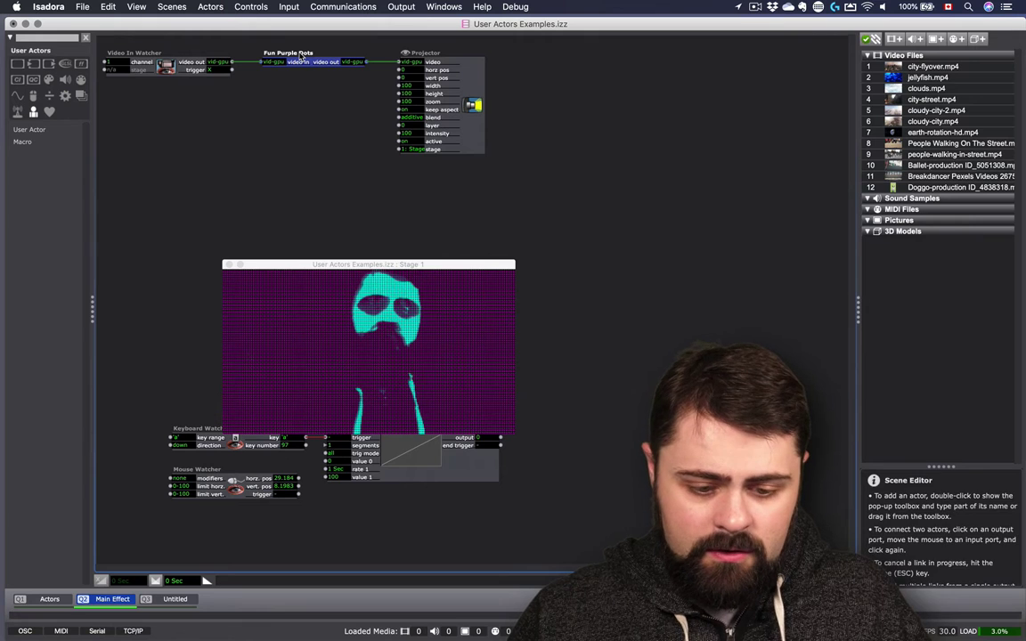
pyautogui.click(169, 333)
# - In the Untitled scene, replace Threshold, Dots and Motion Blur with a pasted Fun Purple Dots beside the Projector
pyautogui.click(169, 600)
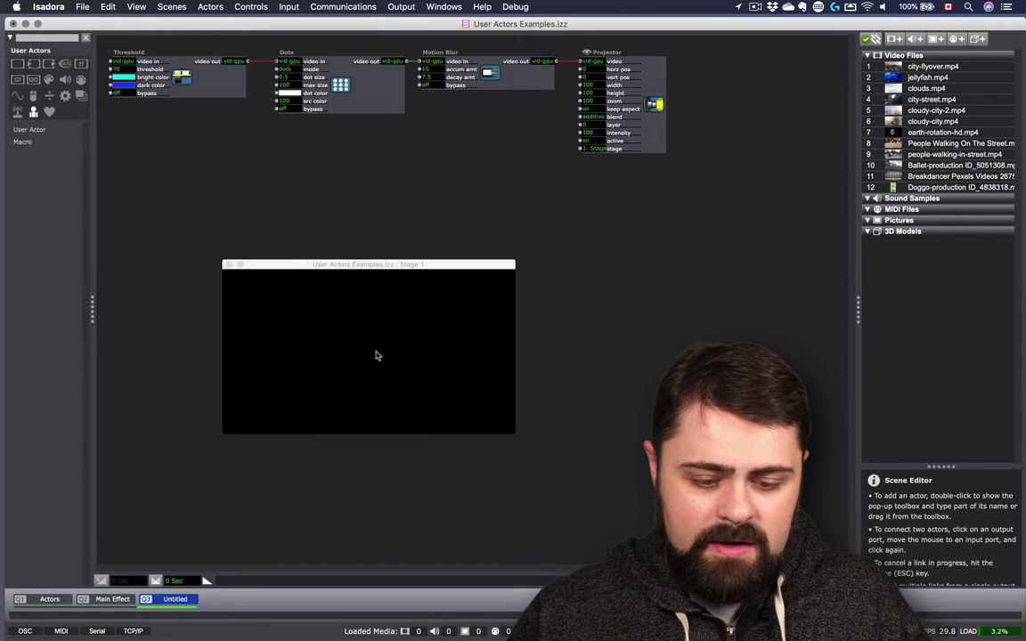
pyautogui.moveTo(164, 149); pyautogui.dragTo(488, 66)
pyautogui.press('super+x')
pyautogui.press('super+v')
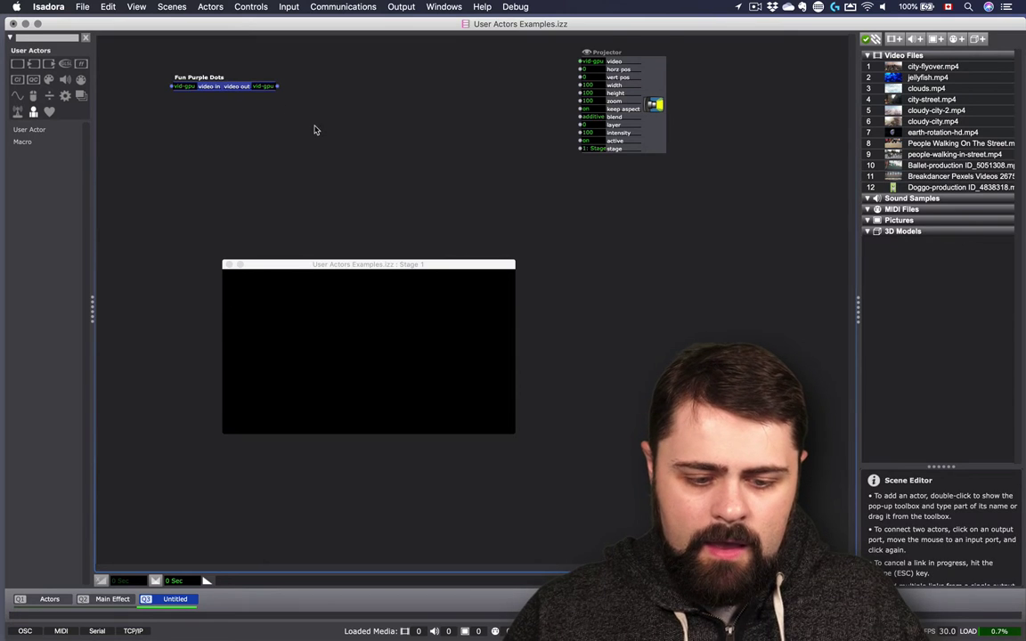
pyautogui.moveTo(208, 77); pyautogui.dragTo(454, 58)
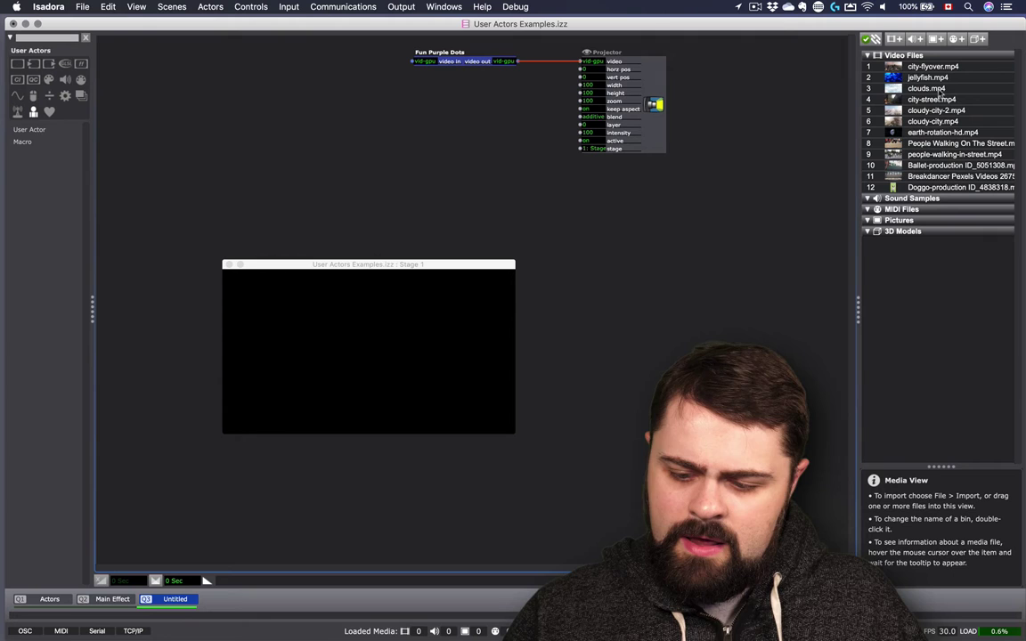
# - Add a Movie Player linked into Fun Purple Dots and load the breakdancer clip into it
pyautogui.doubleClick(225, 164)
pyautogui.write('mov')
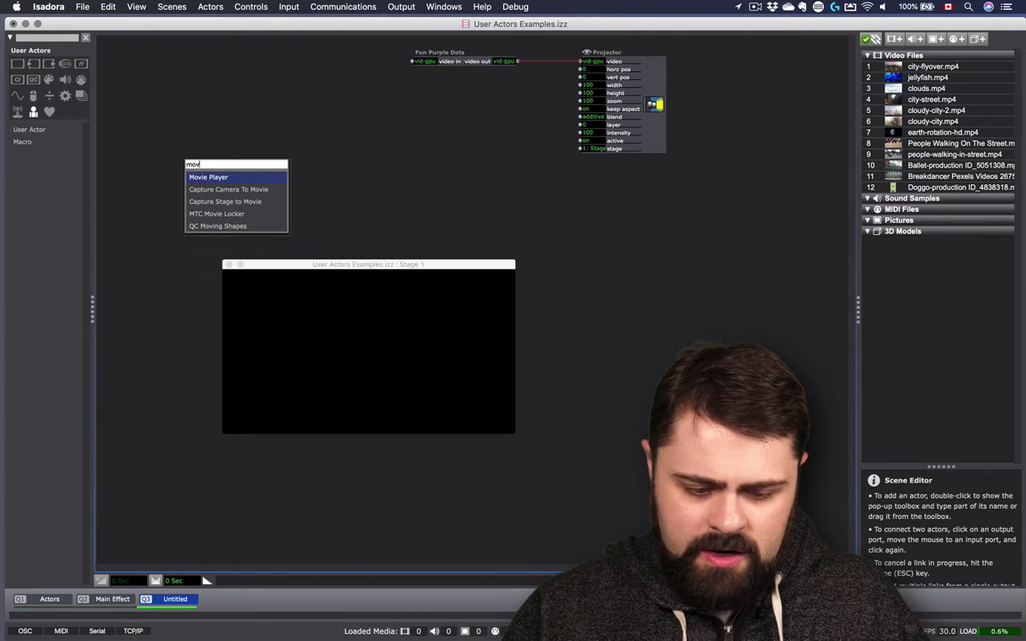
pyautogui.press('Return')
pyautogui.moveTo(224, 163); pyautogui.dragTo(268, 60)
pyautogui.click(349, 61)
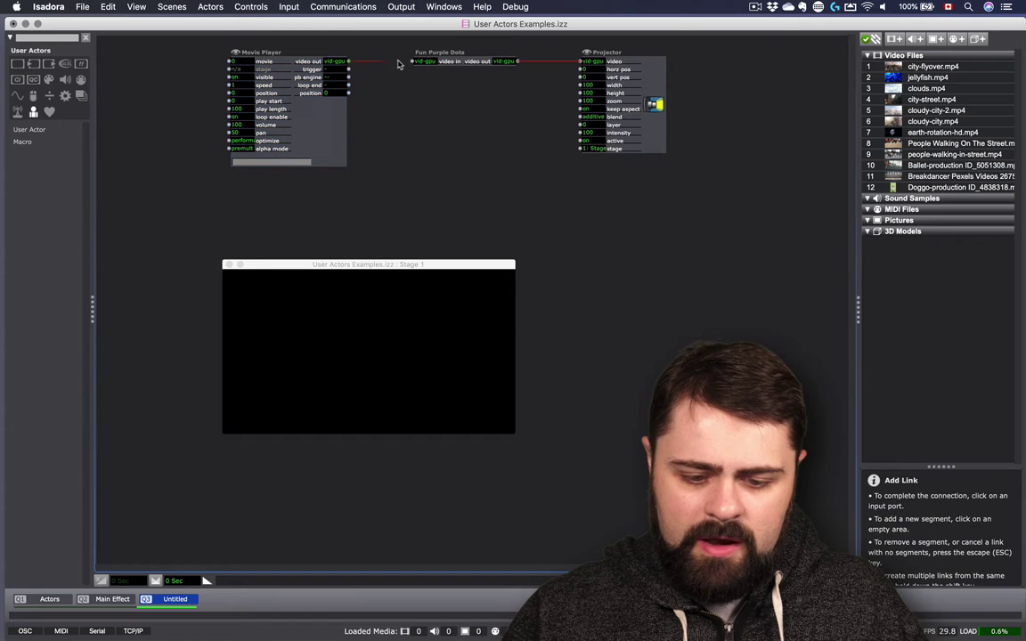
pyautogui.click(412, 62)
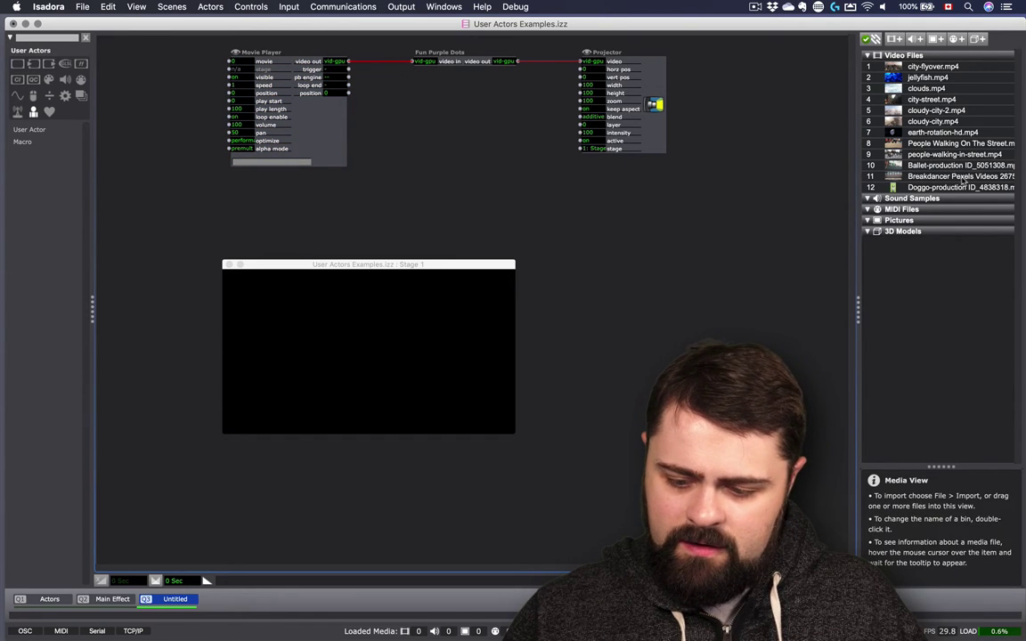
pyautogui.moveTo(879, 191); pyautogui.dragTo(233, 62)
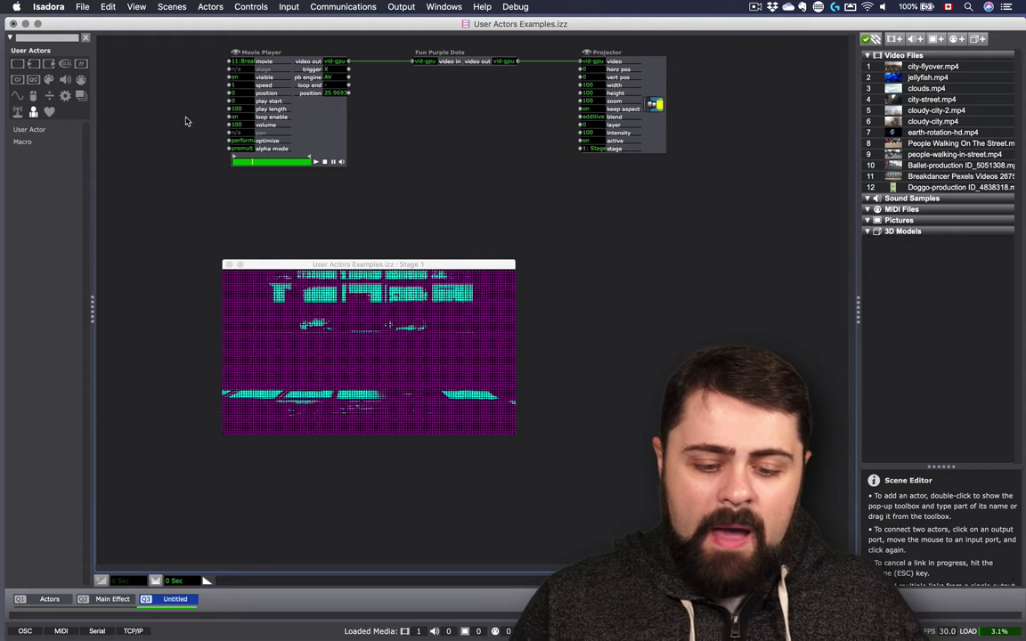
# - Inside Fun Purple Dots, make Threshold's bright color yellow and dark color cyan, then Save & Update All
pyautogui.doubleClick(445, 63)
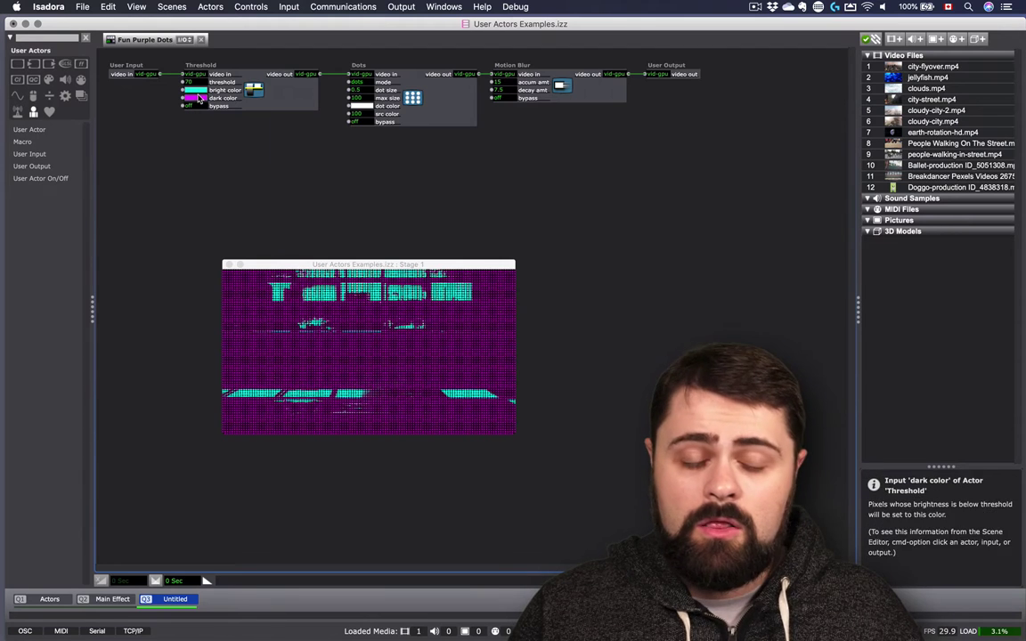
pyautogui.click(198, 92)
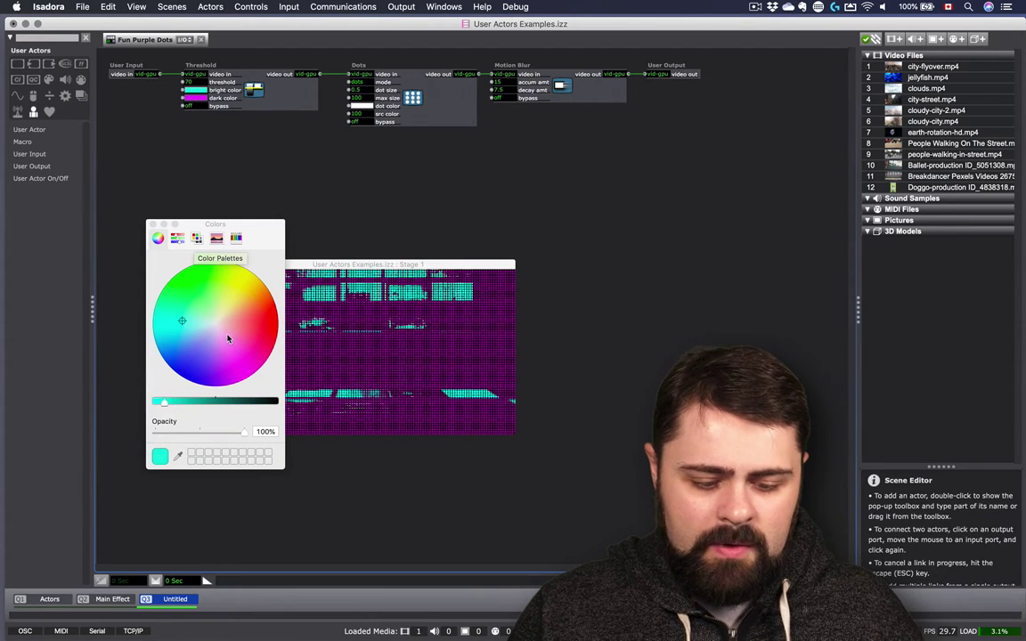
pyautogui.moveTo(262, 326); pyautogui.dragTo(243, 291)
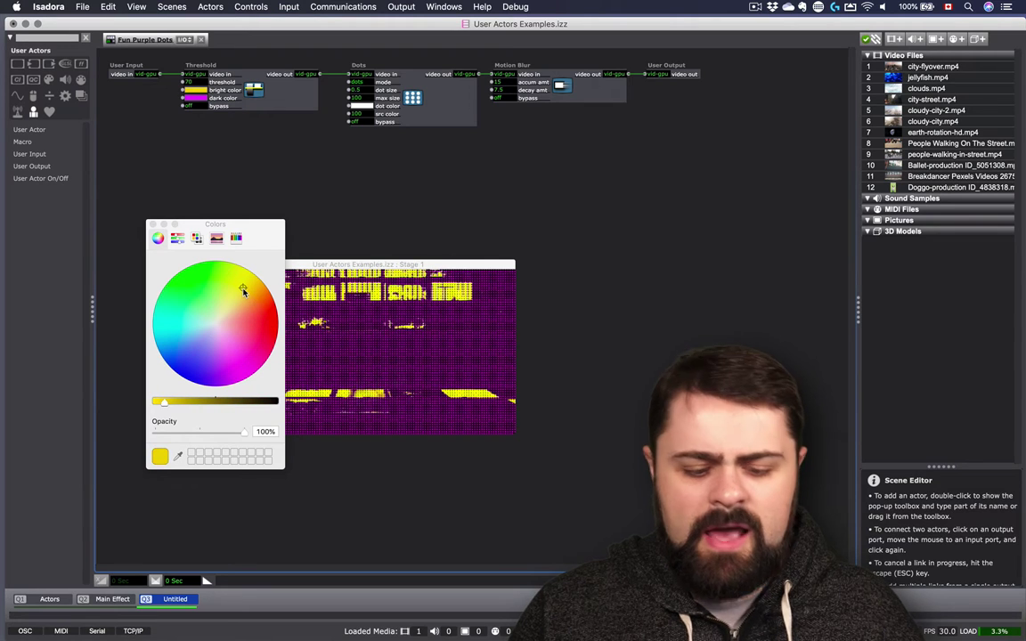
pyautogui.click(195, 98)
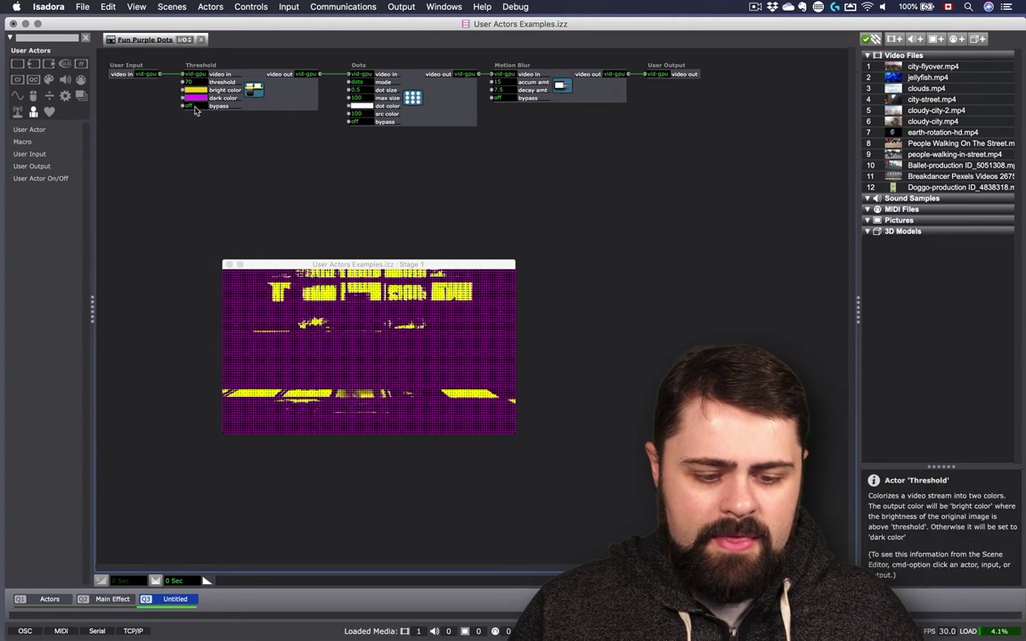
pyautogui.moveTo(187, 271)
pyautogui.mouseDown()
pyautogui.moveTo(176, 328)
pyautogui.moveTo(162, 324)
pyautogui.mouseUp()
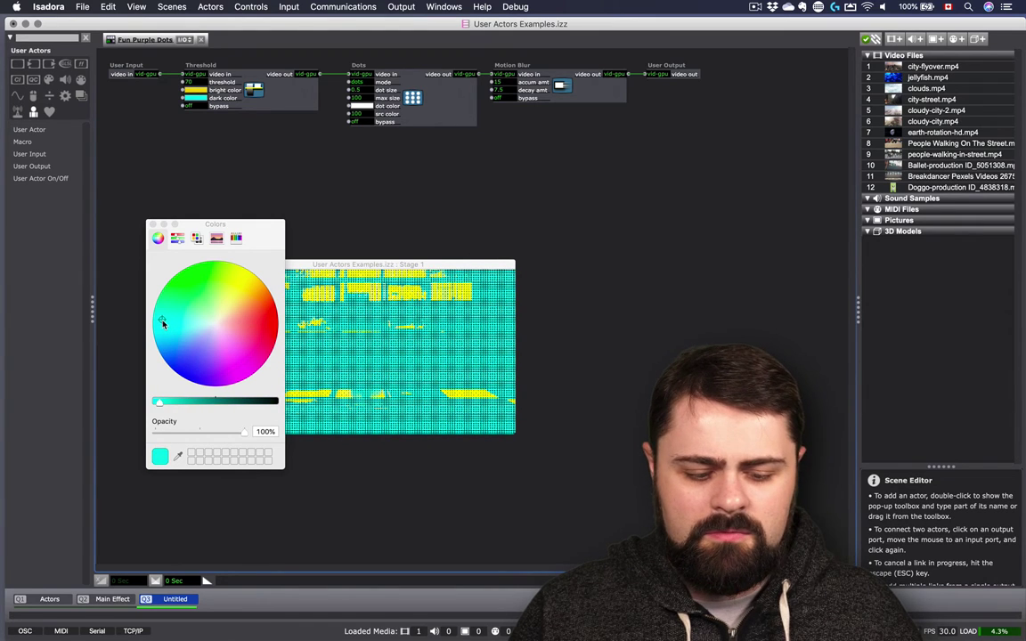
pyautogui.click(152, 223)
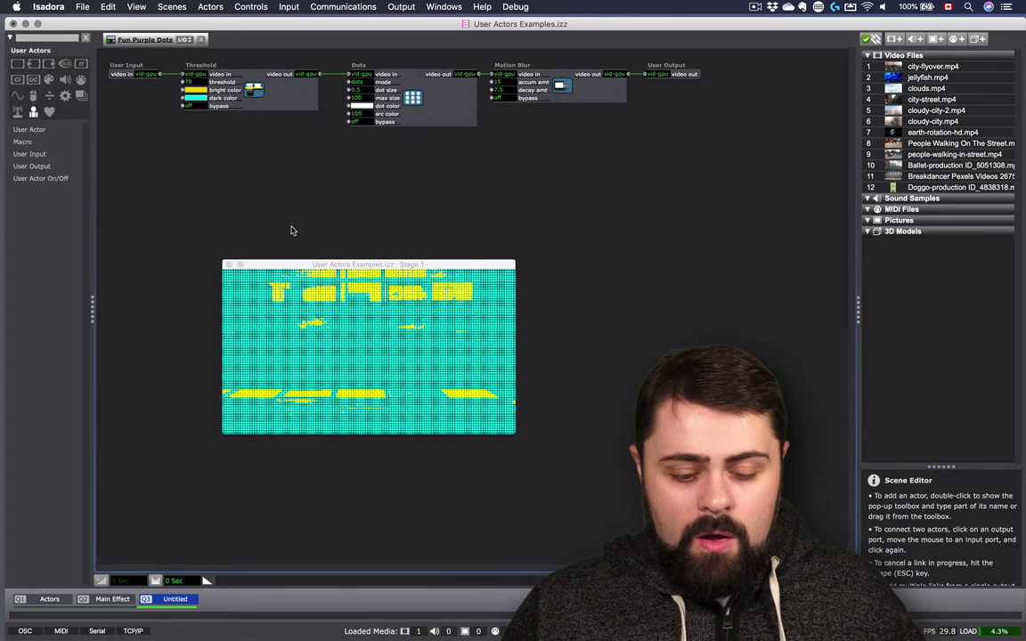
pyautogui.click(203, 43)
pyautogui.click(658, 81)
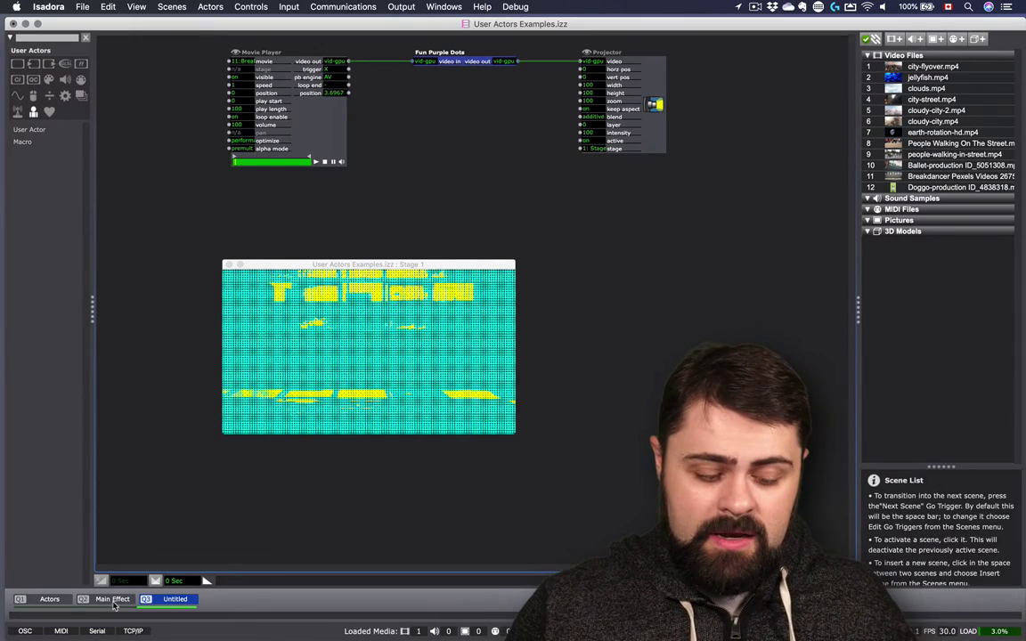
# - Switch to the Main Effect scene to see the yellow-on-cyan dots
pyautogui.click(112, 599)
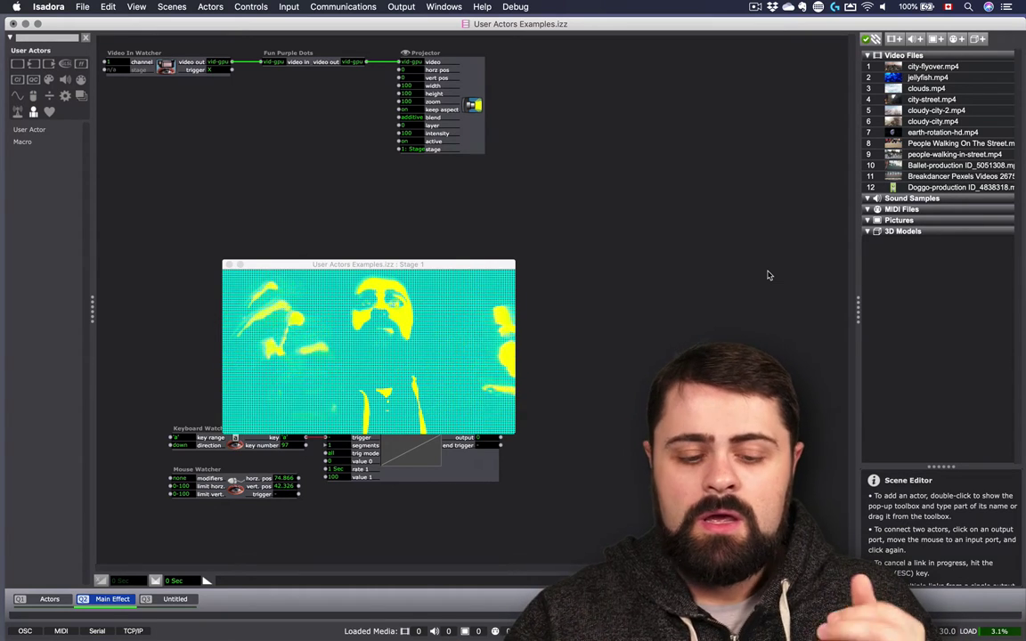
# - Reopen Fun Purple Dots and add three User Input actors inside it
pyautogui.doubleClick(306, 61)
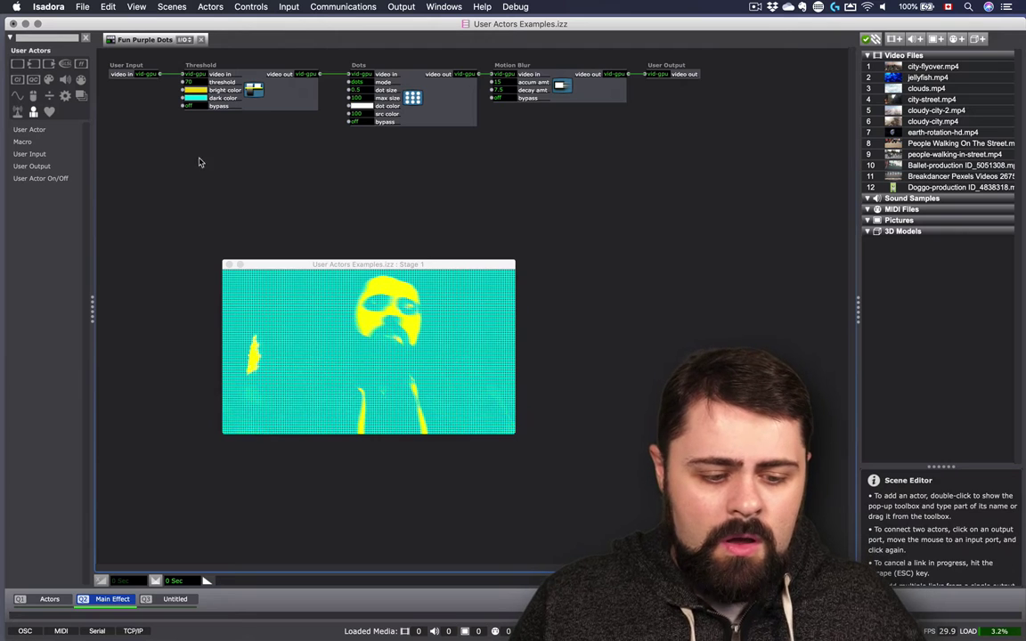
pyautogui.click(57, 153)
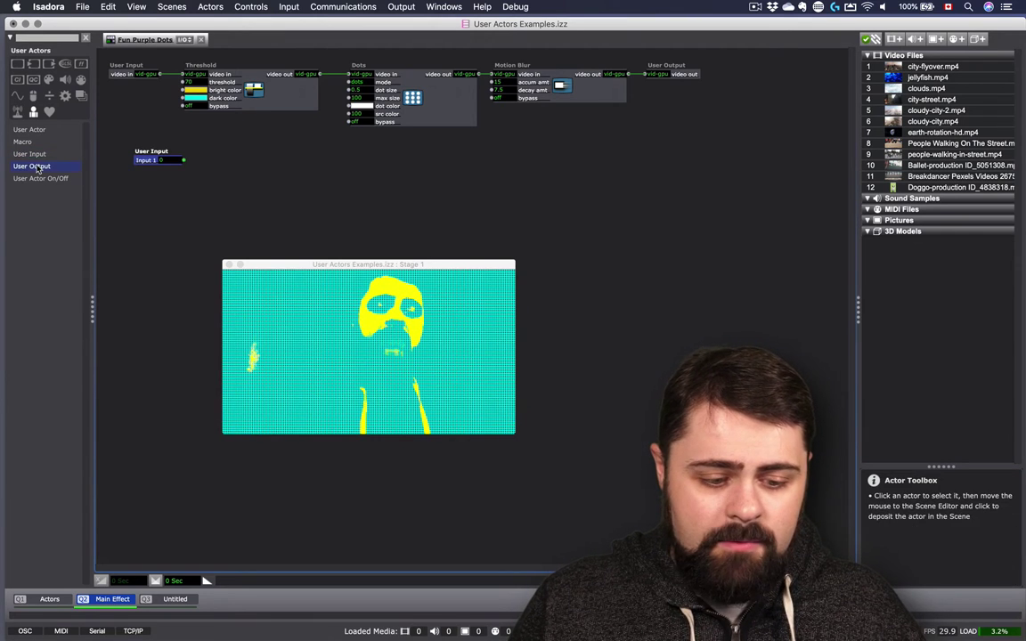
pyautogui.click(132, 178)
pyautogui.click(39, 153)
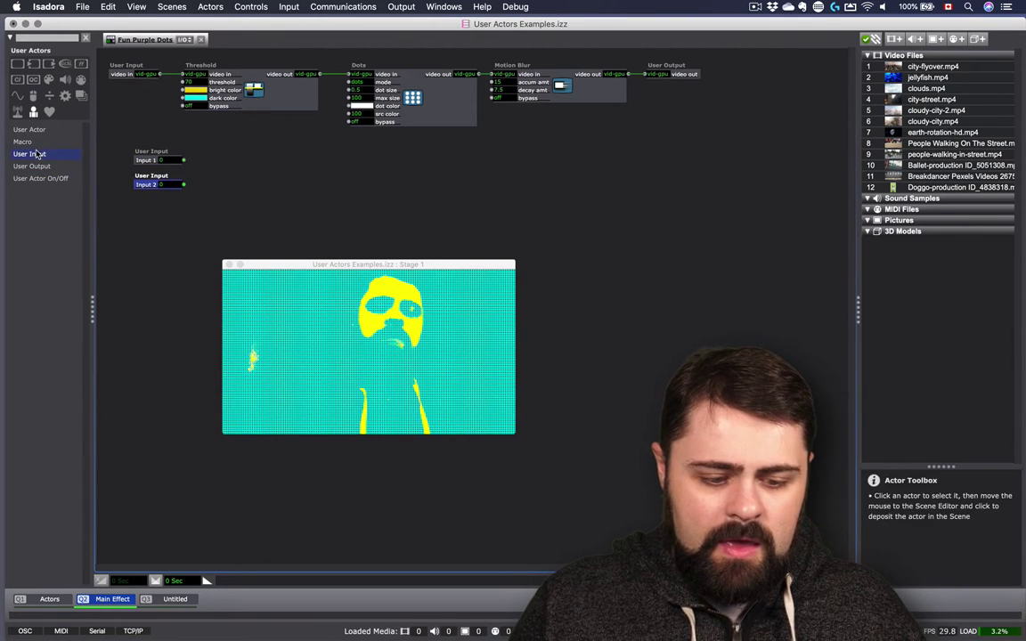
pyautogui.click(272, 188)
pyautogui.click(262, 196)
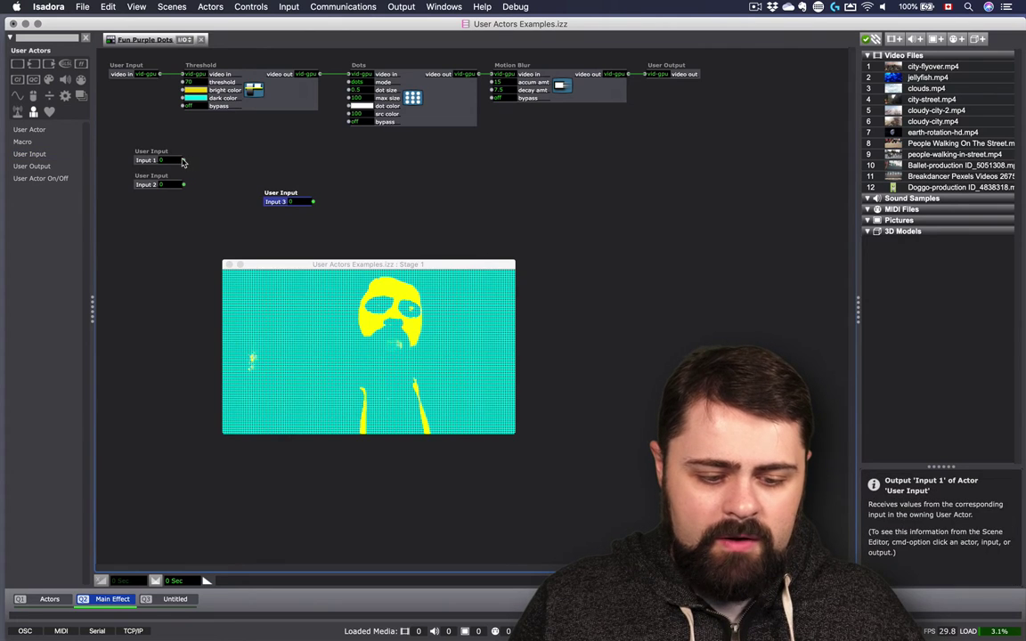
# - Connect Input 1 to Threshold's bright color and Input 2 to its dark color
pyautogui.moveTo(154, 158); pyautogui.dragTo(133, 103)
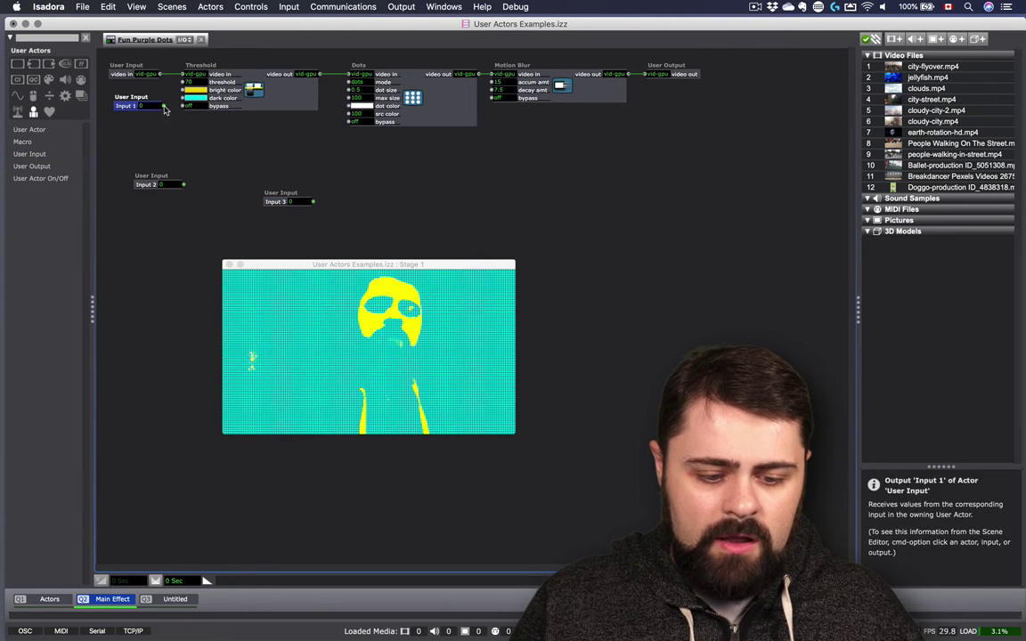
pyautogui.click(164, 105)
pyautogui.click(183, 90)
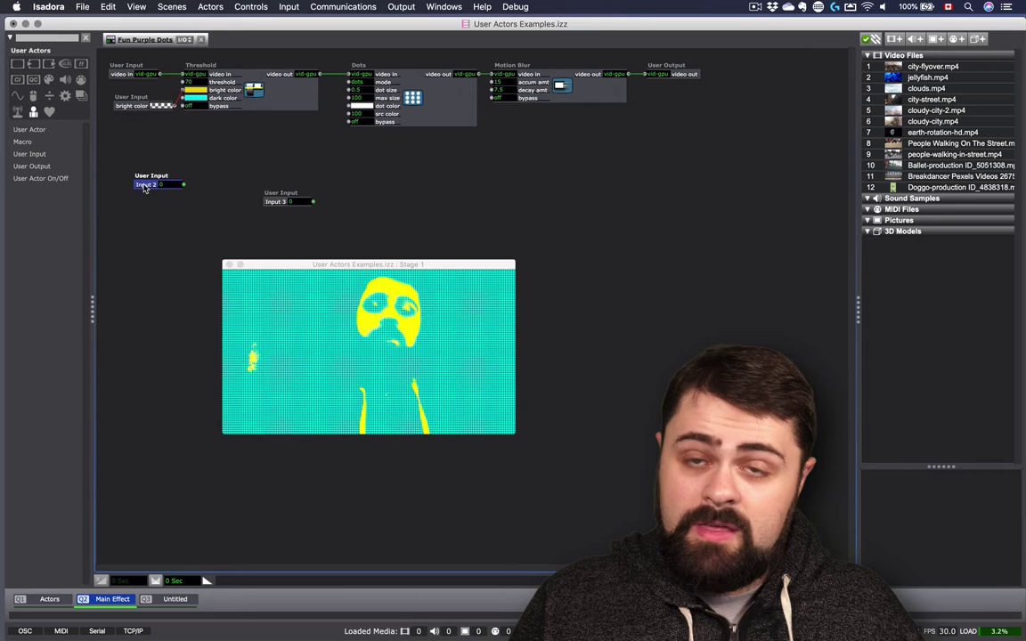
pyautogui.moveTo(144, 184); pyautogui.dragTo(115, 138)
pyautogui.click(155, 134)
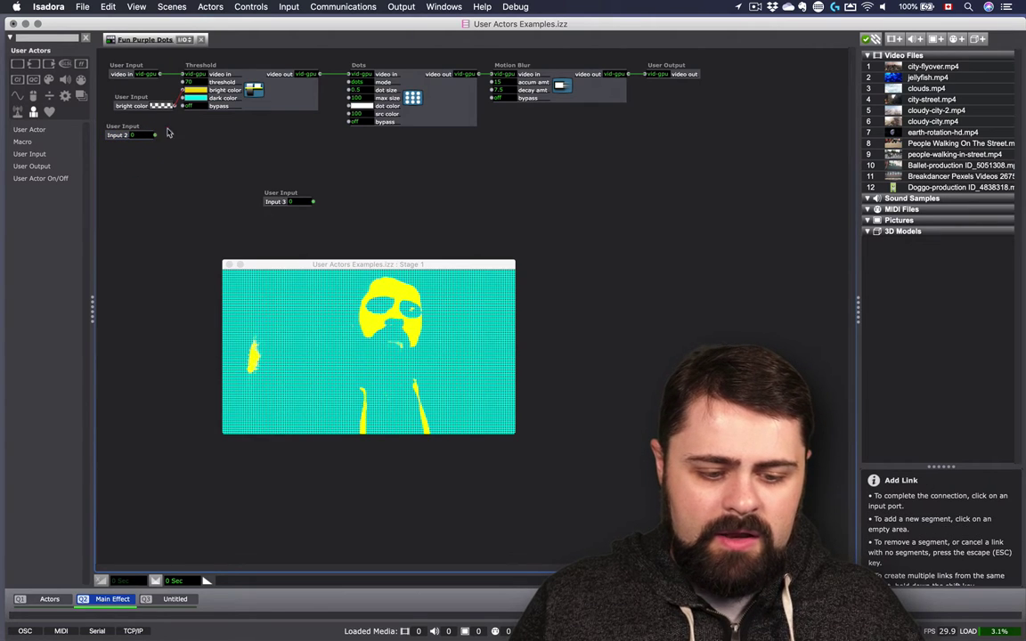
pyautogui.click(184, 98)
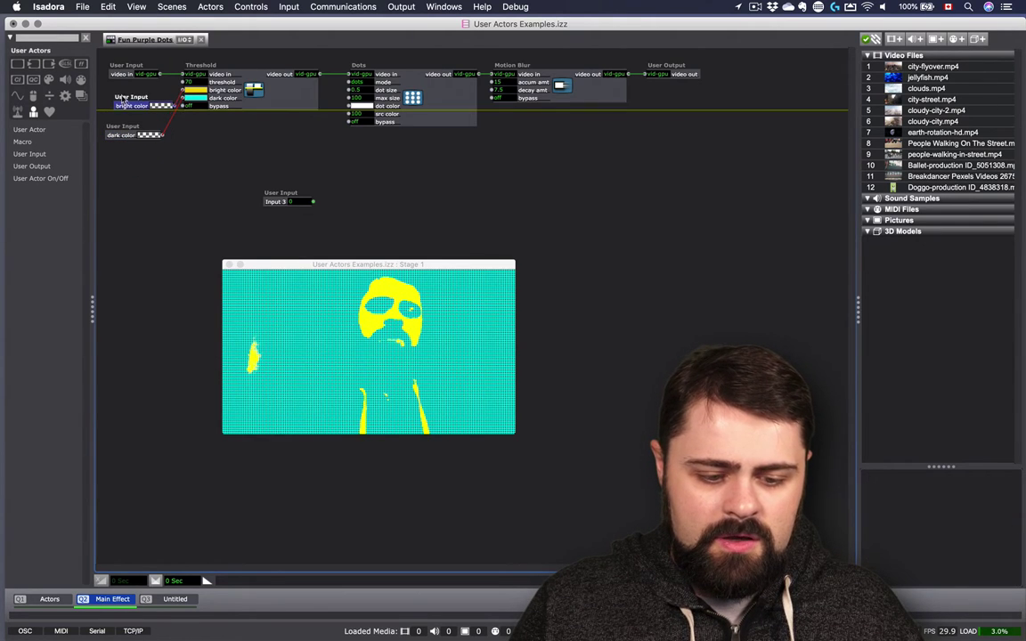
pyautogui.moveTo(133, 96); pyautogui.dragTo(119, 114)
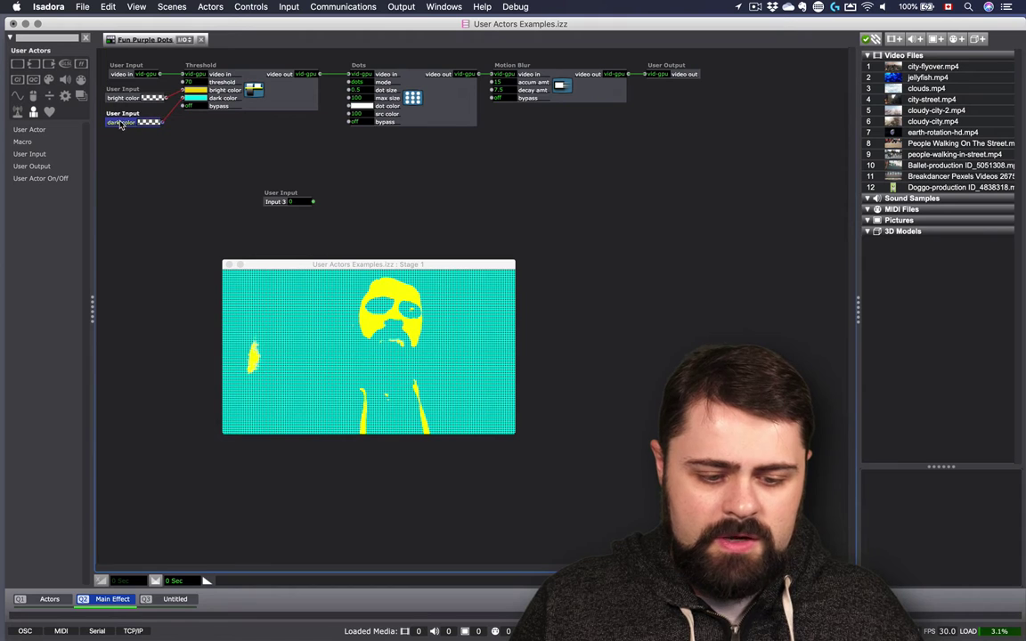
# - Connect Input 3 to the Dots dot size, then close the Fun Purple Dots editor
pyautogui.click(274, 201)
pyautogui.moveTo(275, 201); pyautogui.dragTo(275, 155)
pyautogui.click(311, 166)
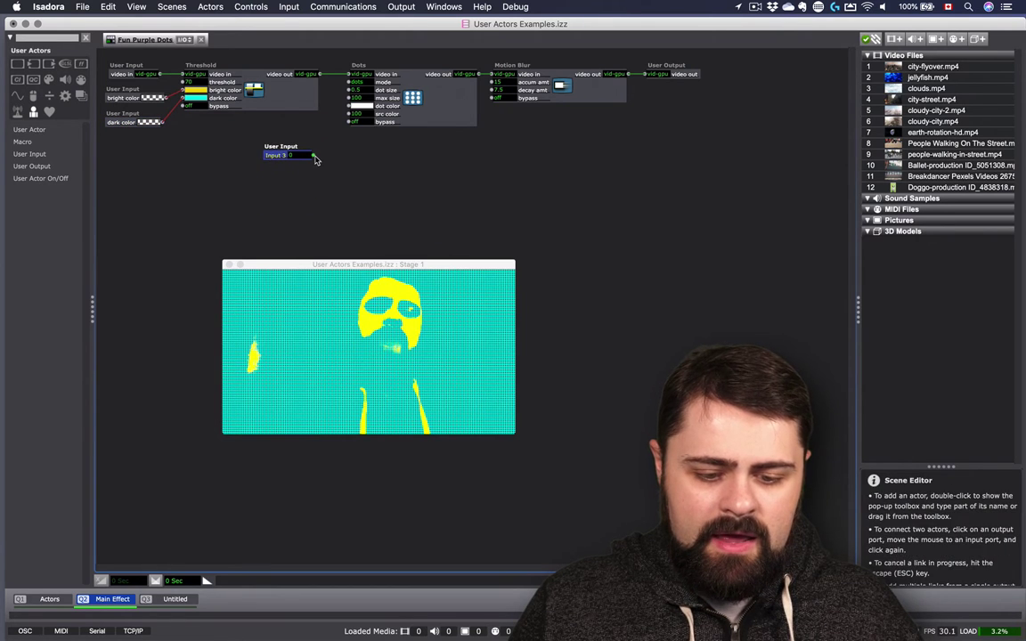
pyautogui.click(313, 155)
pyautogui.click(348, 90)
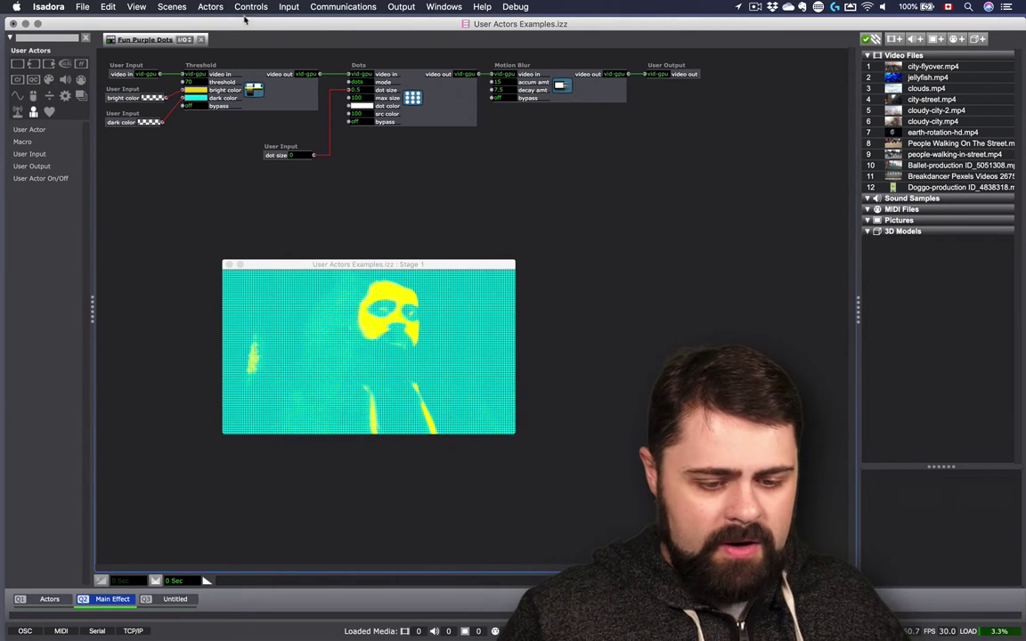
pyautogui.click(201, 40)
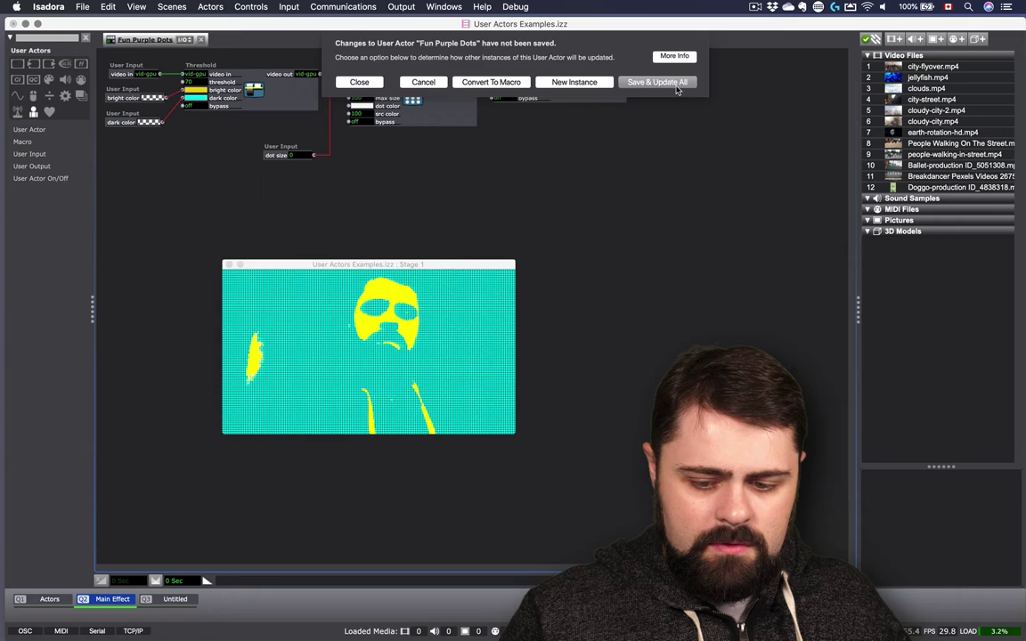
# - Save & Update All, move the Stage window, and set the bright color to Cyan
pyautogui.click(675, 87)
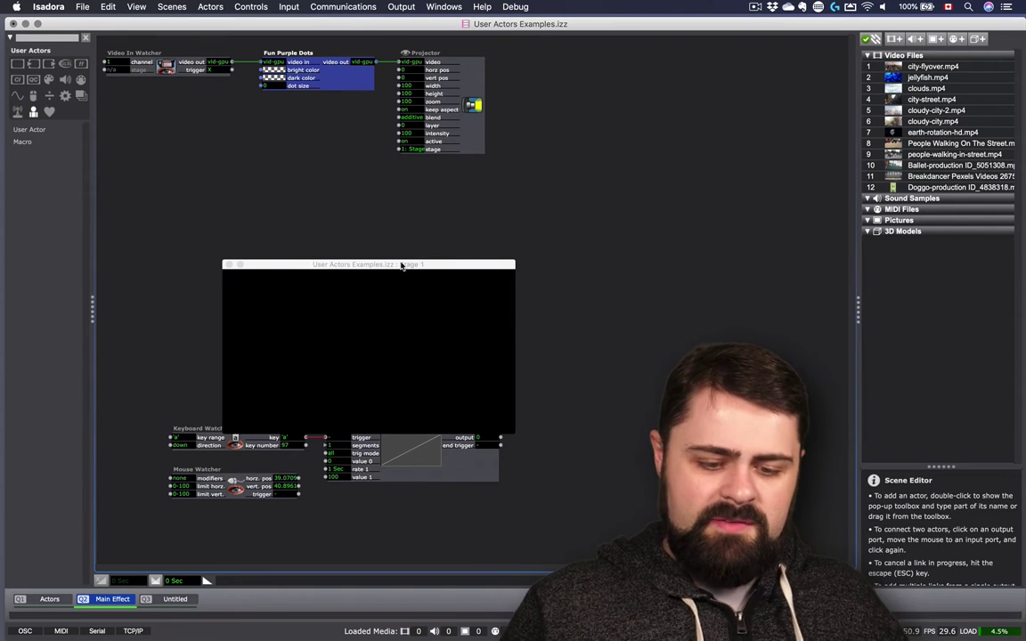
pyautogui.moveTo(401, 265); pyautogui.dragTo(315, 203)
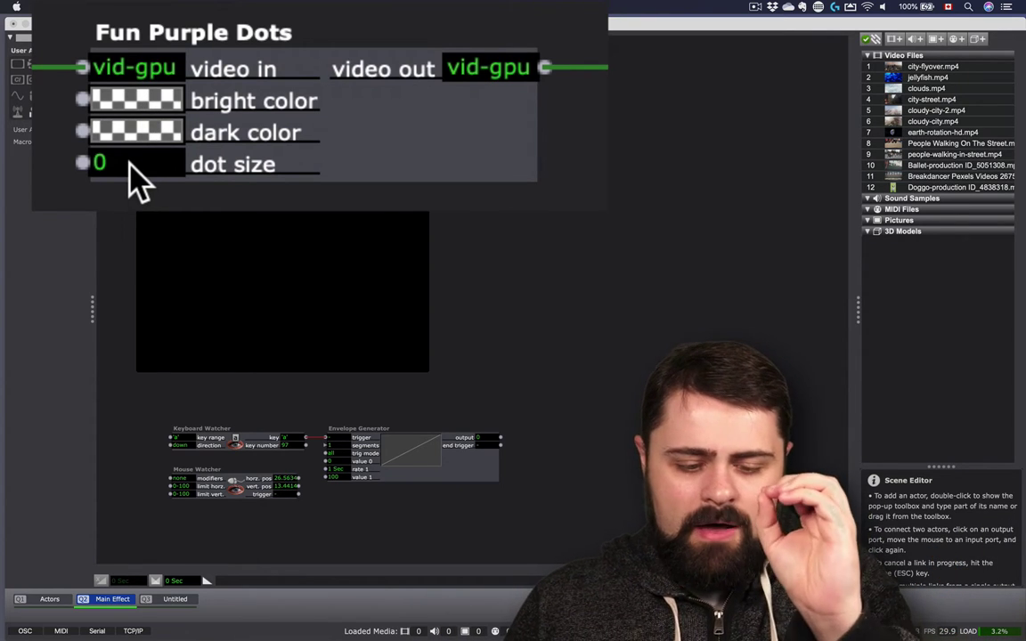
pyautogui.click(150, 111)
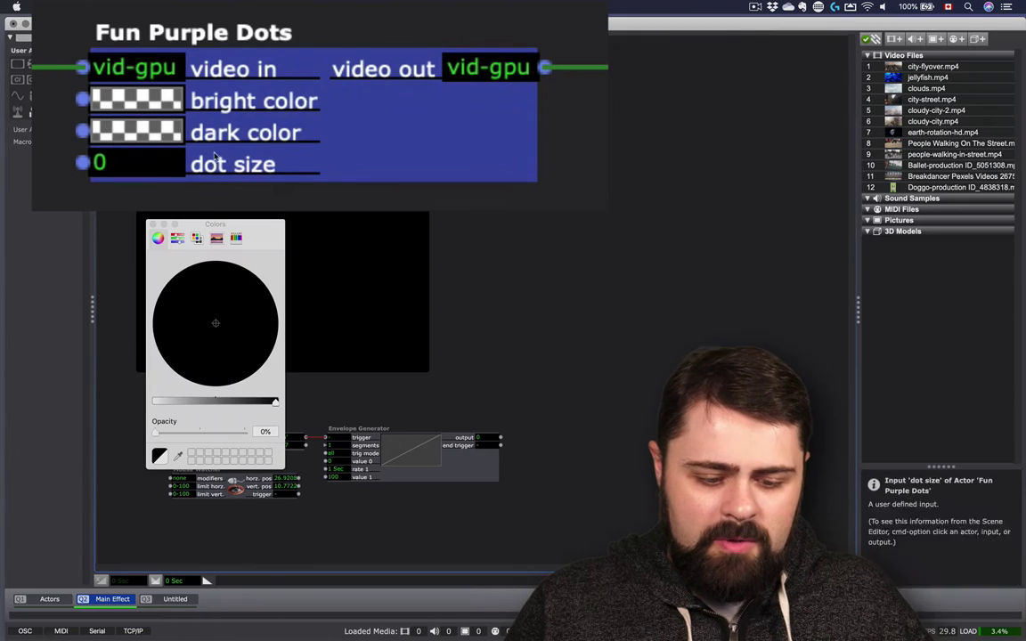
pyautogui.click(197, 238)
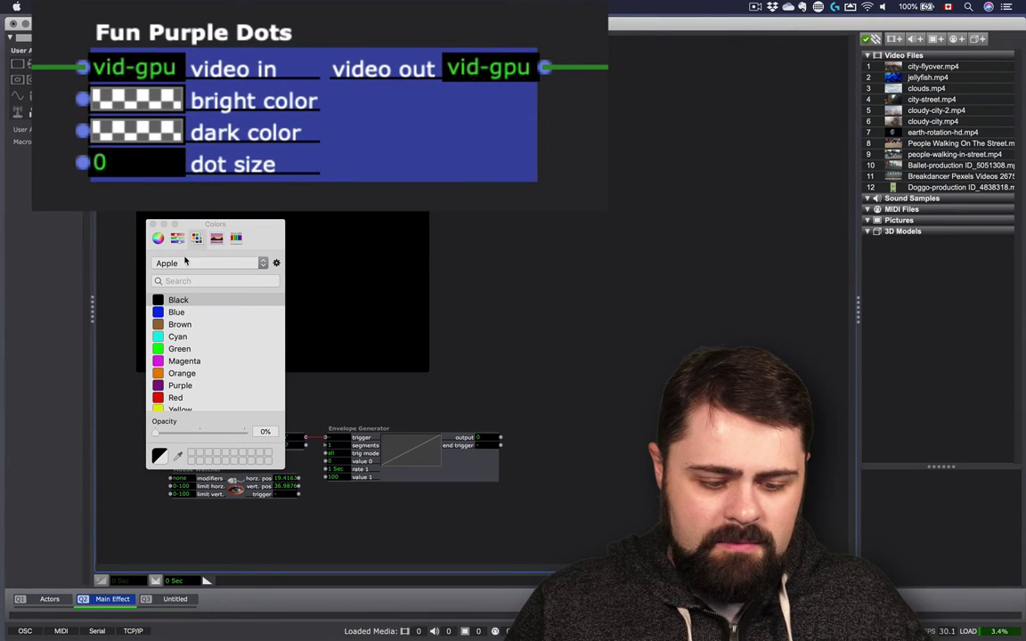
pyautogui.click(175, 312)
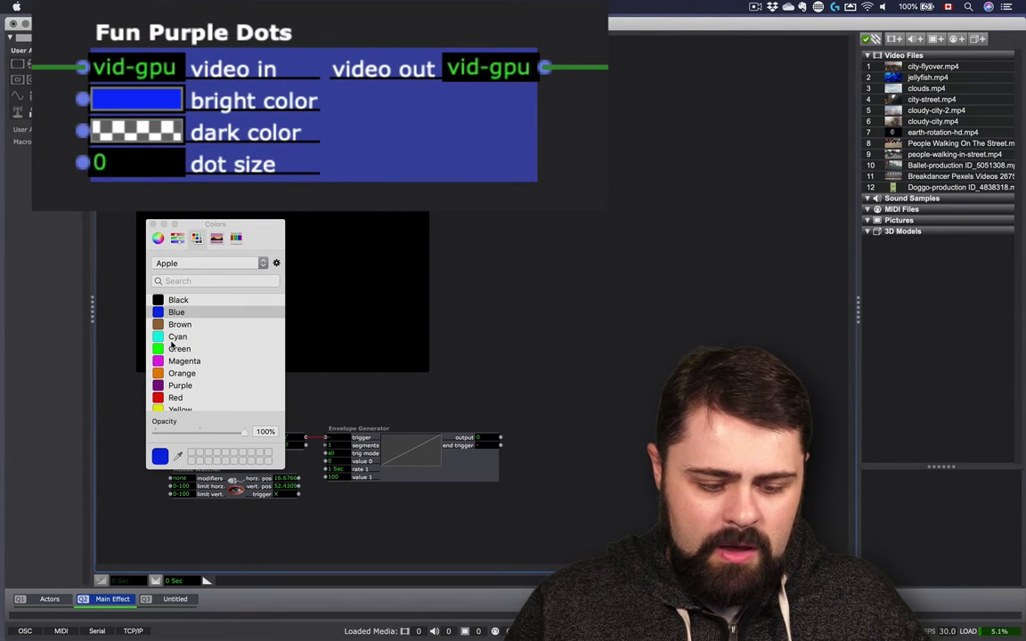
pyautogui.click(172, 339)
pyautogui.click(137, 203)
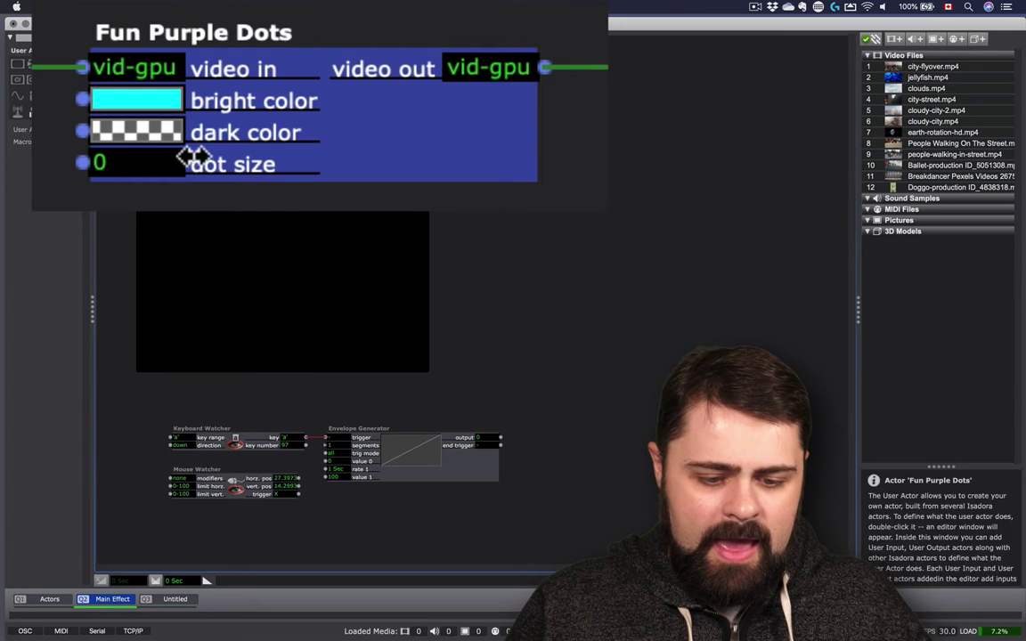
# - Set the dark color to Magenta and raise the dot size to 1
pyautogui.click(165, 134)
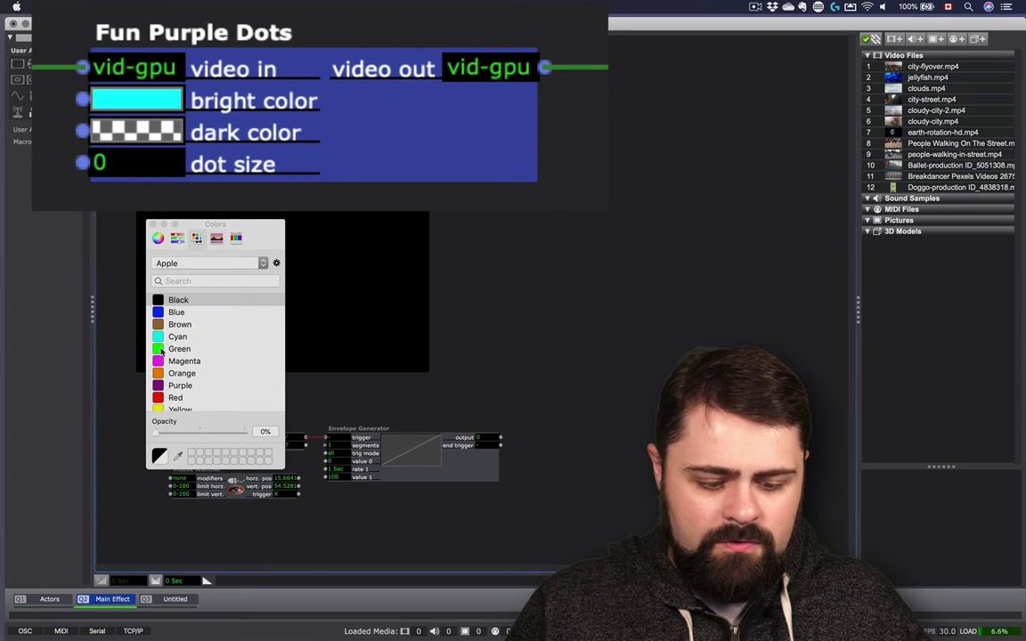
pyautogui.scroll(-1, 155, 404)
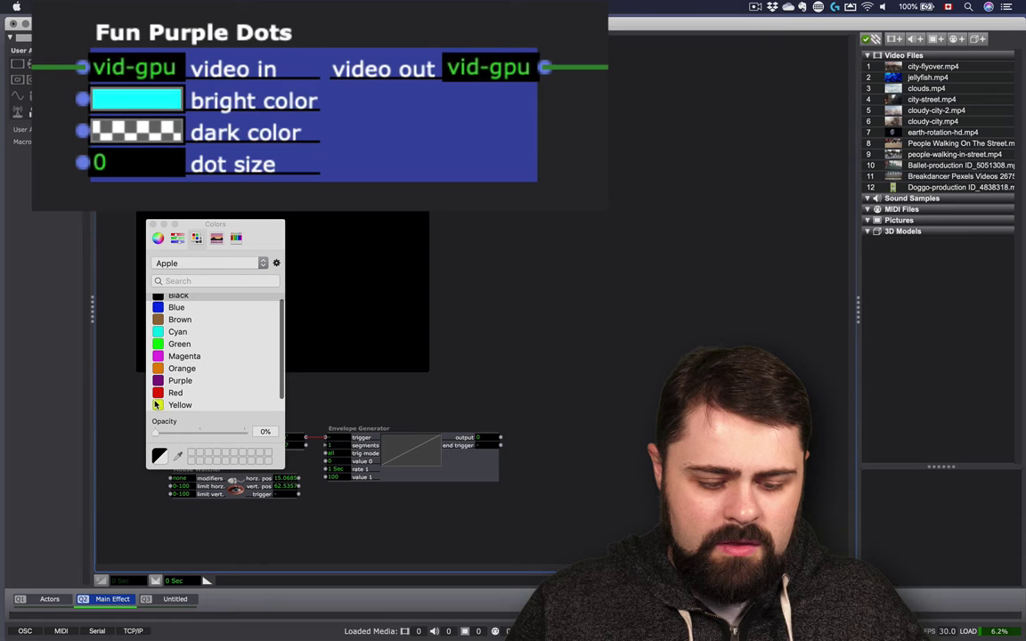
pyautogui.click(158, 405)
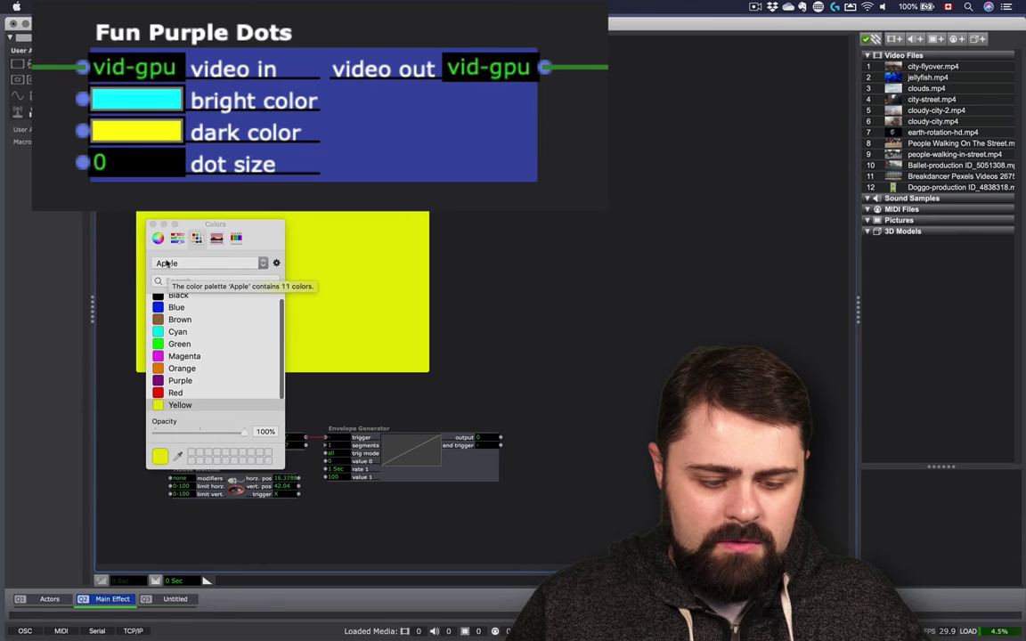
pyautogui.click(164, 356)
pyautogui.click(152, 224)
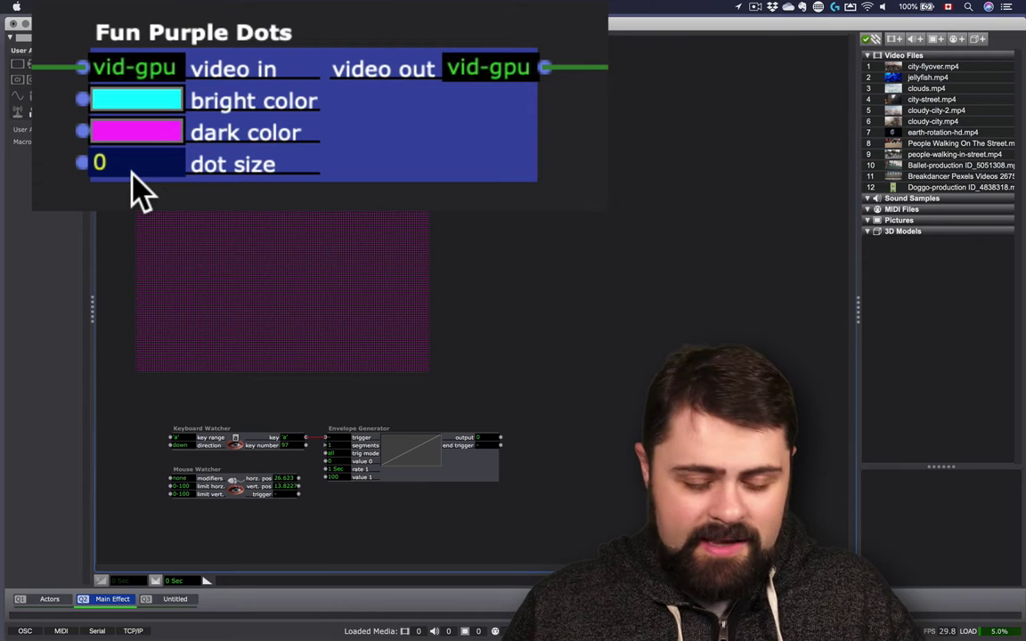
pyautogui.moveTo(132, 182); pyautogui.dragTo(134, 164)
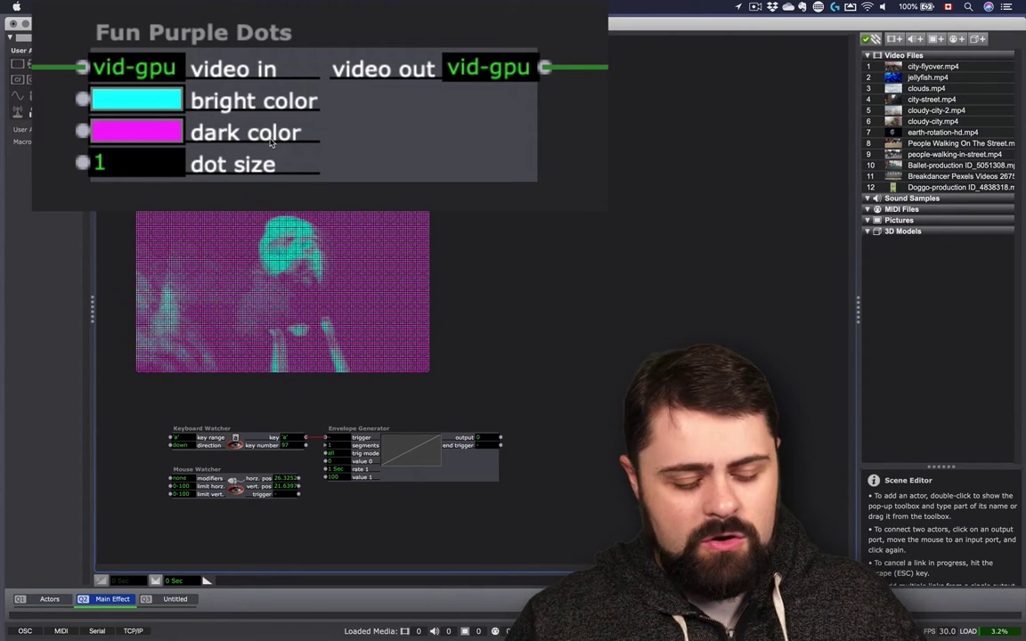
# - In the Untitled scene, set Fun Purple Dots' bright color to Orange
pyautogui.click(163, 599)
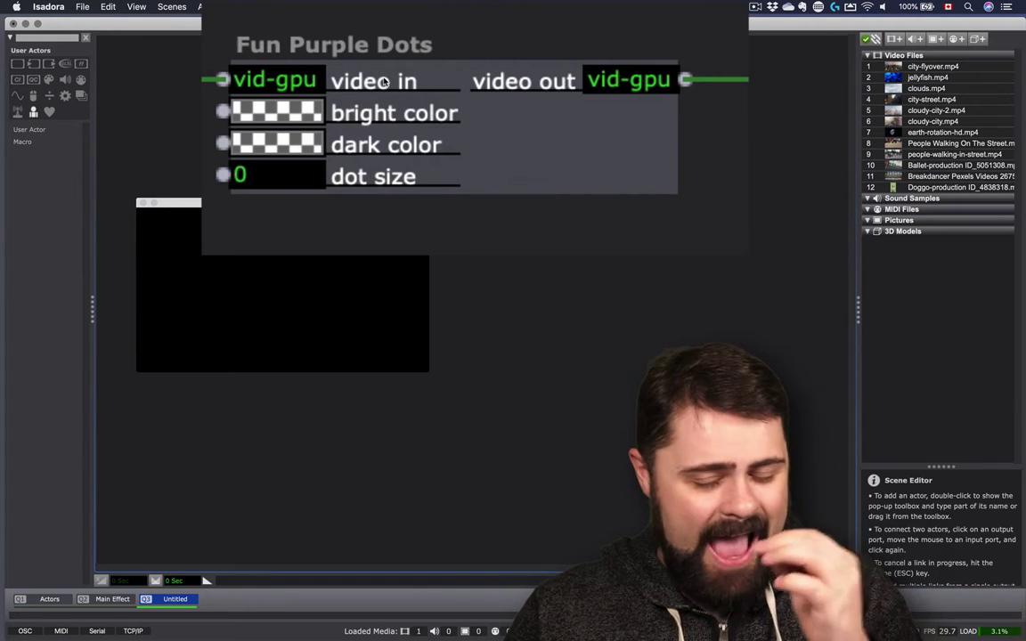
pyautogui.click(234, 122)
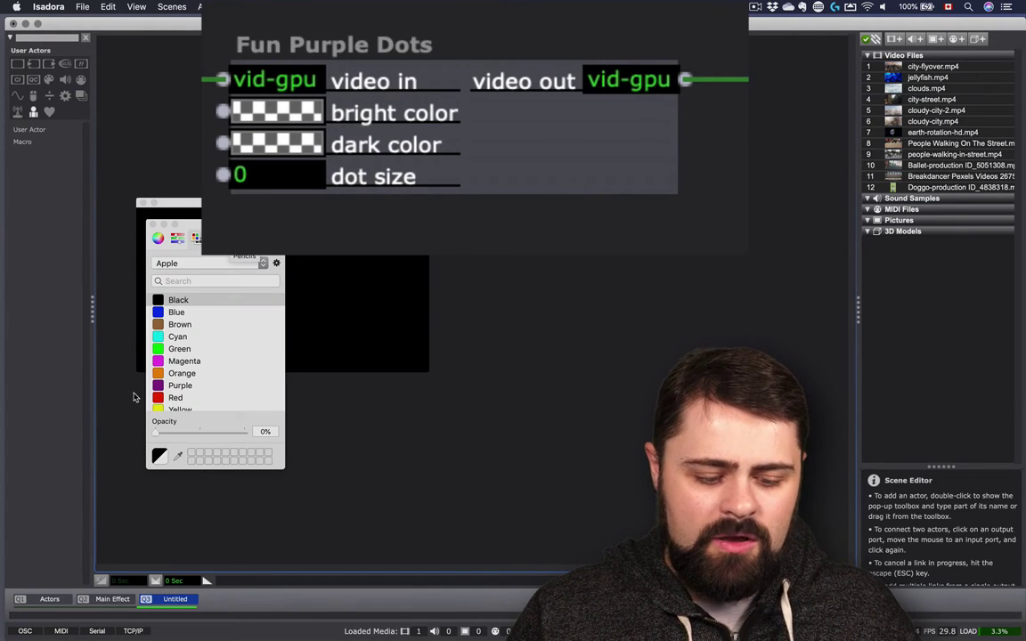
pyautogui.click(161, 375)
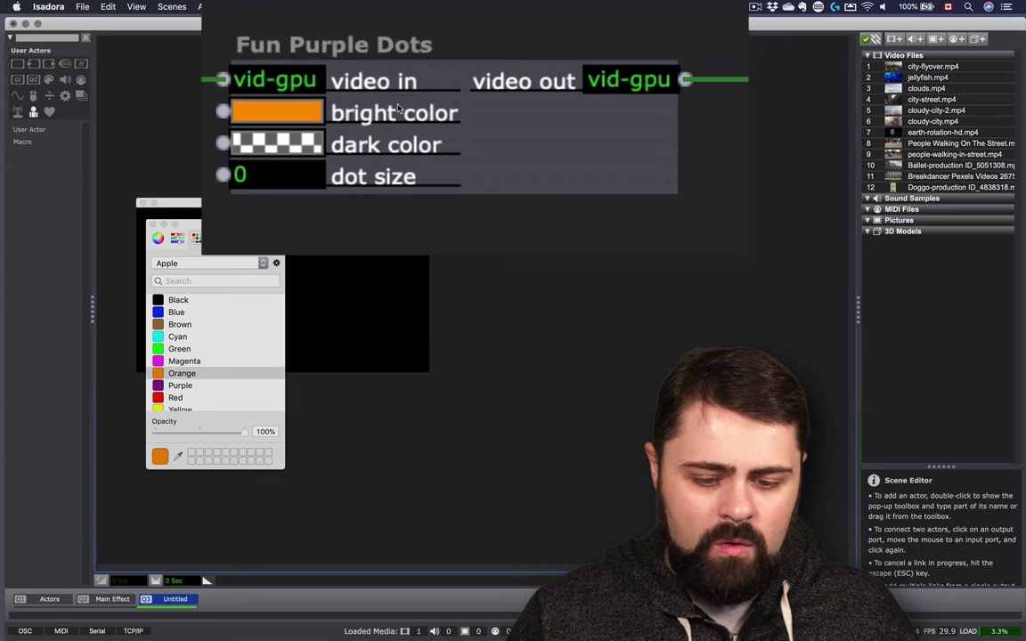
# - Set the dark color to Purple after trying green and white
pyautogui.click(294, 135)
pyautogui.scroll(-1, 158, 378)
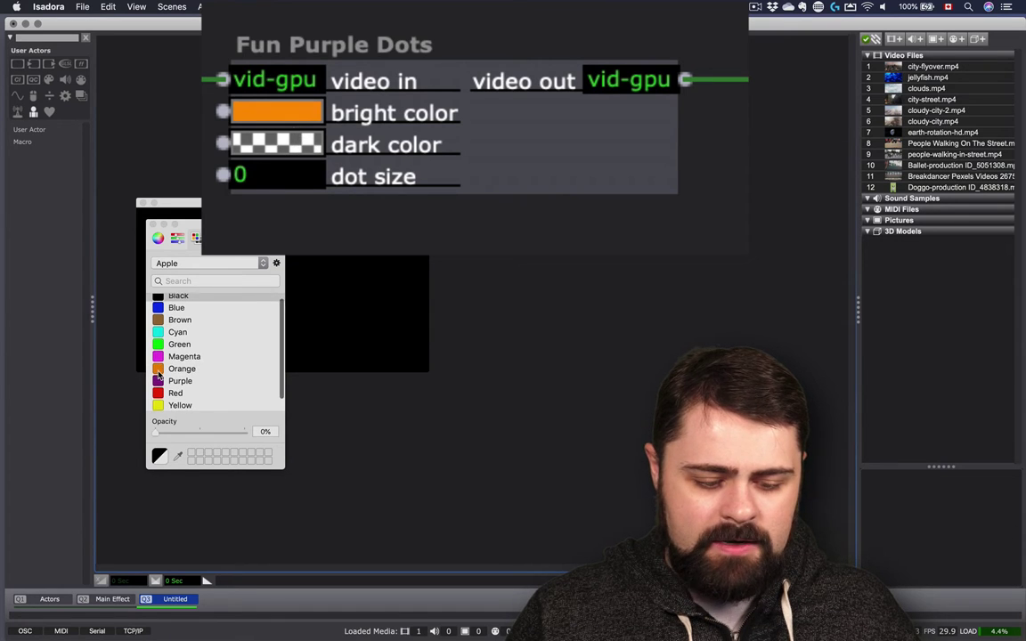
pyautogui.scroll(-1, 158, 378)
pyautogui.click(160, 333)
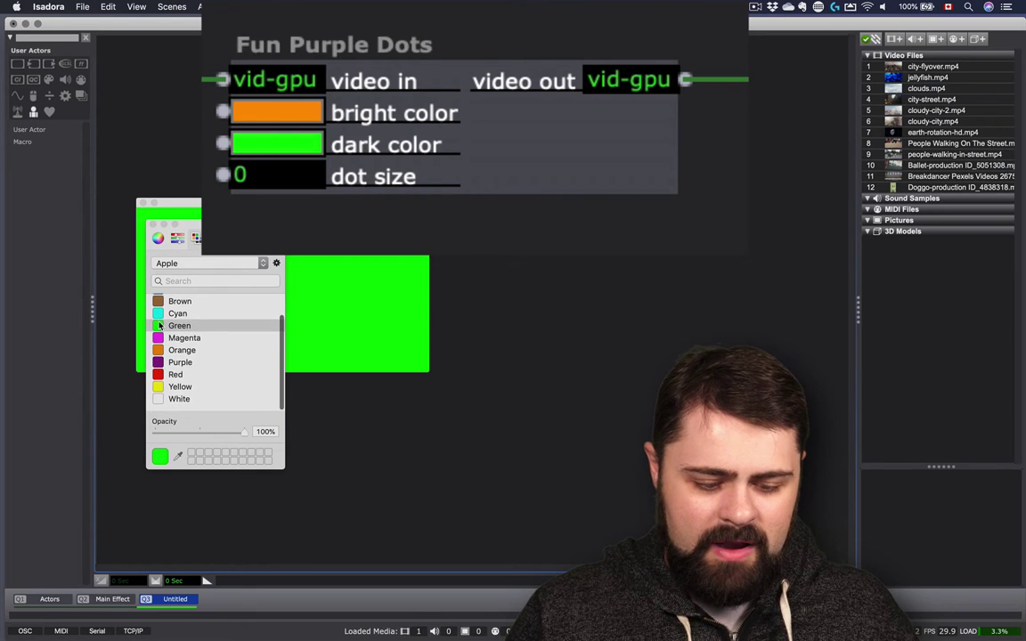
pyautogui.click(160, 405)
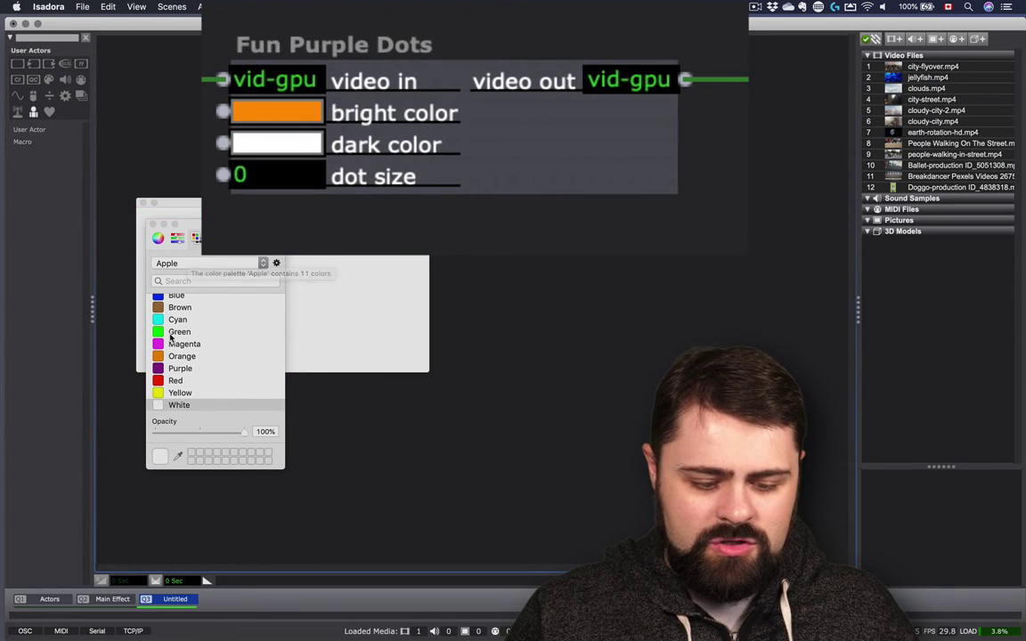
pyautogui.click(157, 369)
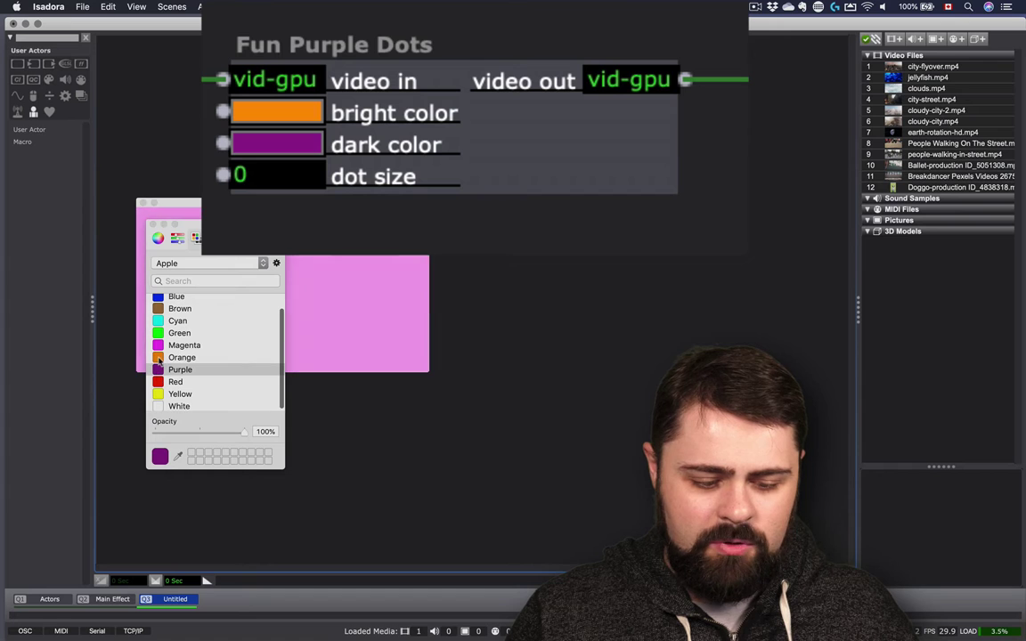
pyautogui.click(463, 258)
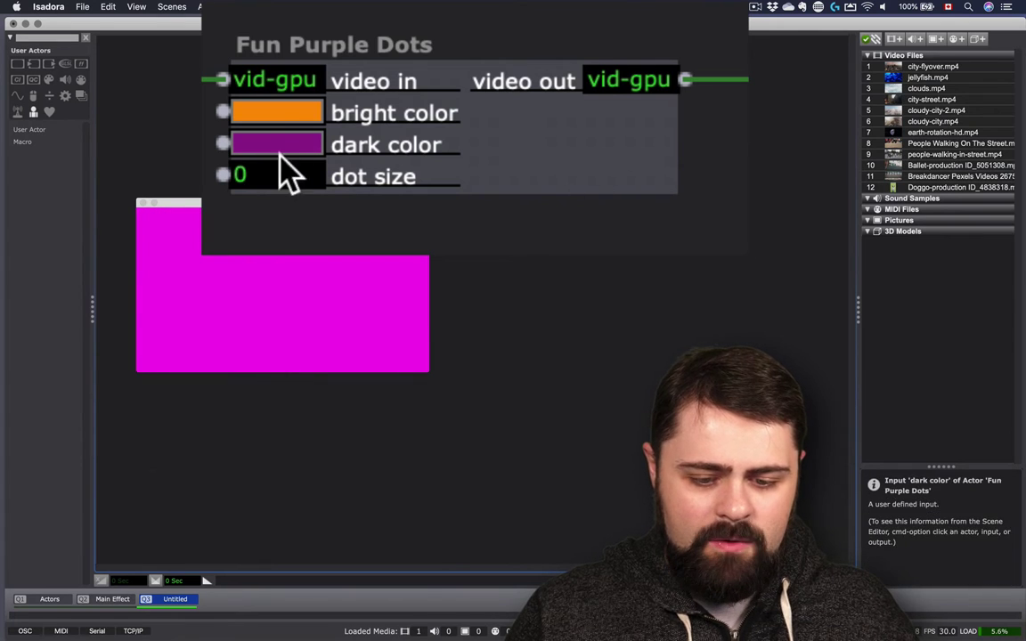
# - Set the dot size to 2
pyautogui.click(267, 178)
pyautogui.write('2')
pyautogui.press('Return')
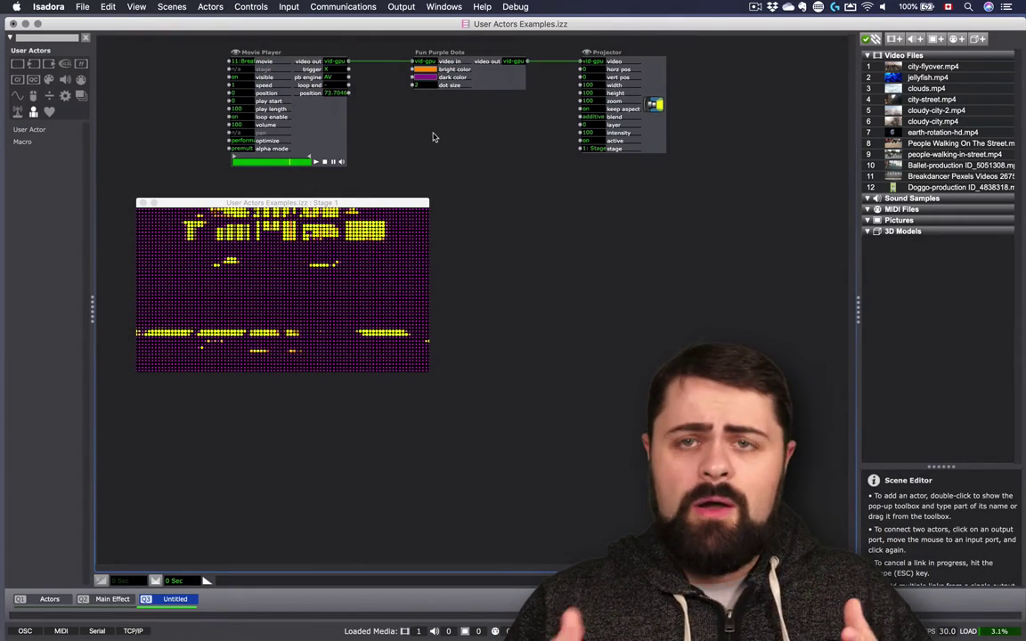
# - Delete the Movie Player actor and its link to Fun Purple Dots
pyautogui.moveTo(330, 127); pyautogui.dragTo(290, 128)
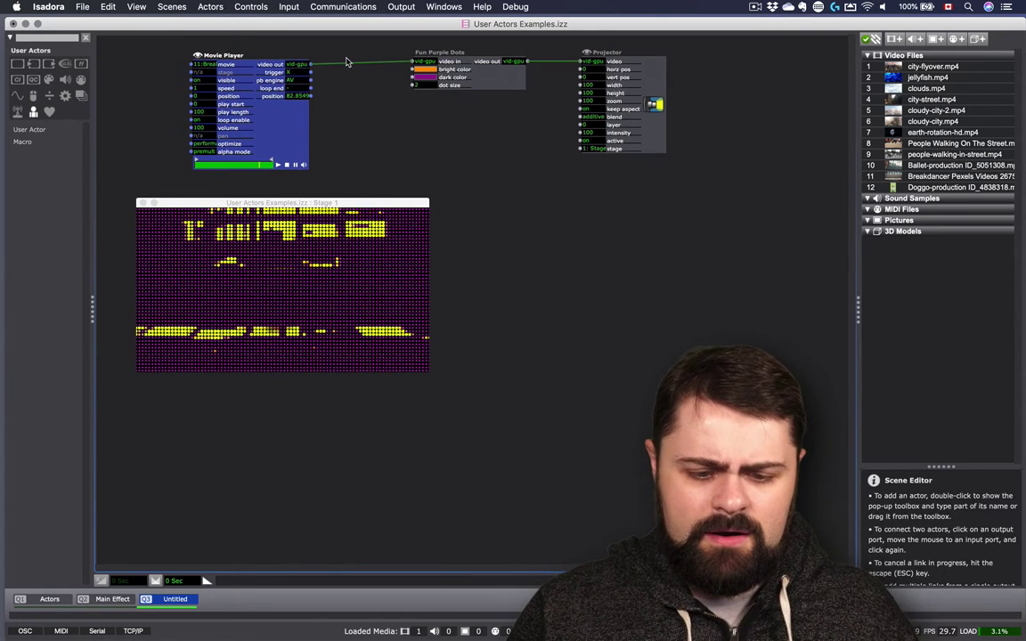
pyautogui.click(348, 61)
pyautogui.press('Delete')
pyautogui.click(269, 129)
pyautogui.press('Delete')
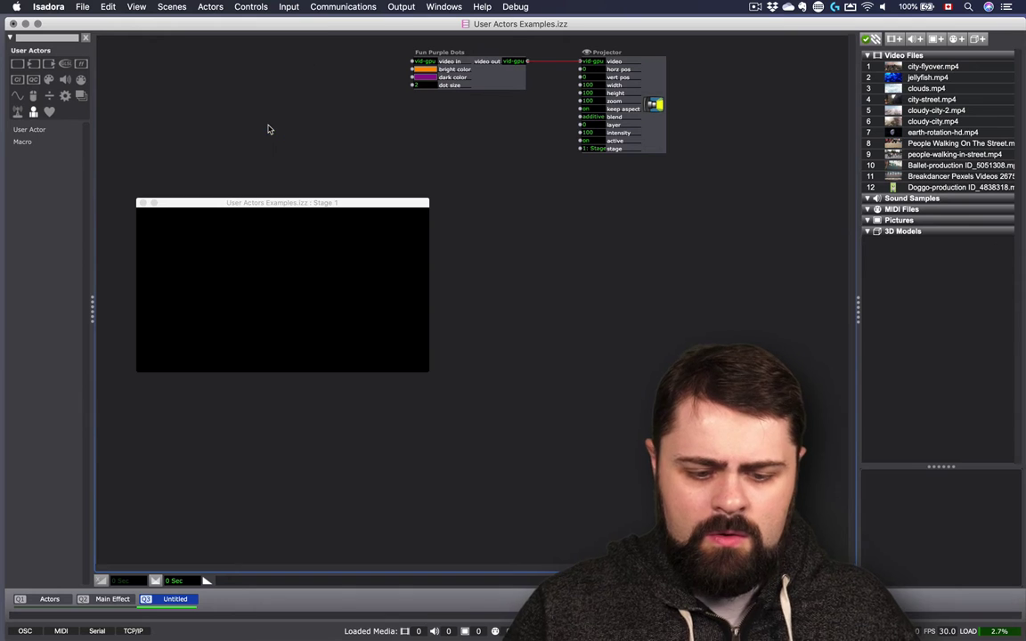
# - Add a Video In Watcher actor and place it beside Fun Purple Dots
pyautogui.doubleClick(260, 125)
pyautogui.write('video')
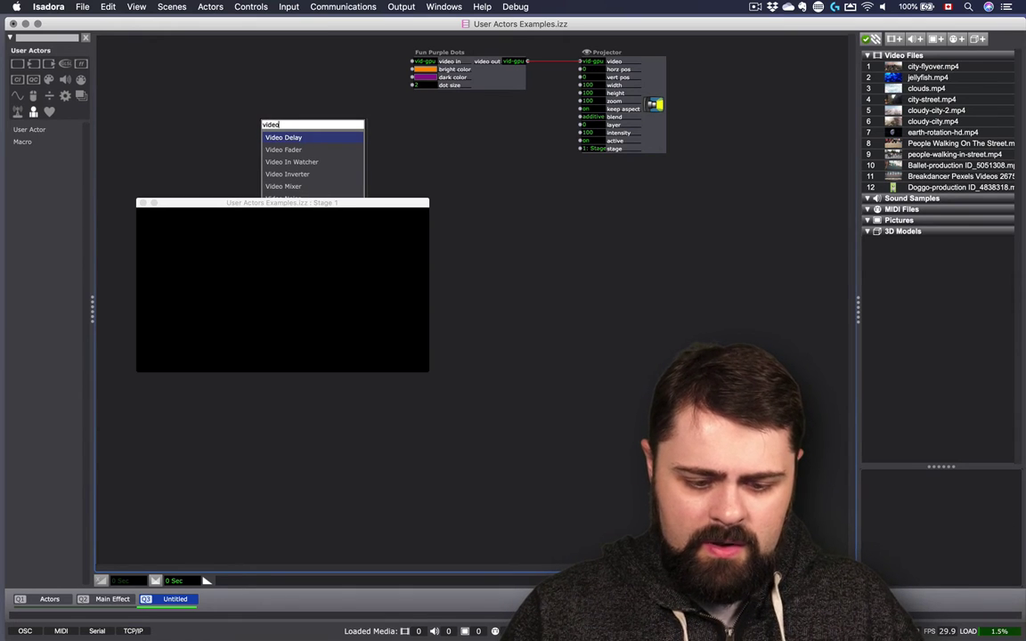
pyautogui.press('Down')
pyautogui.press('Return')
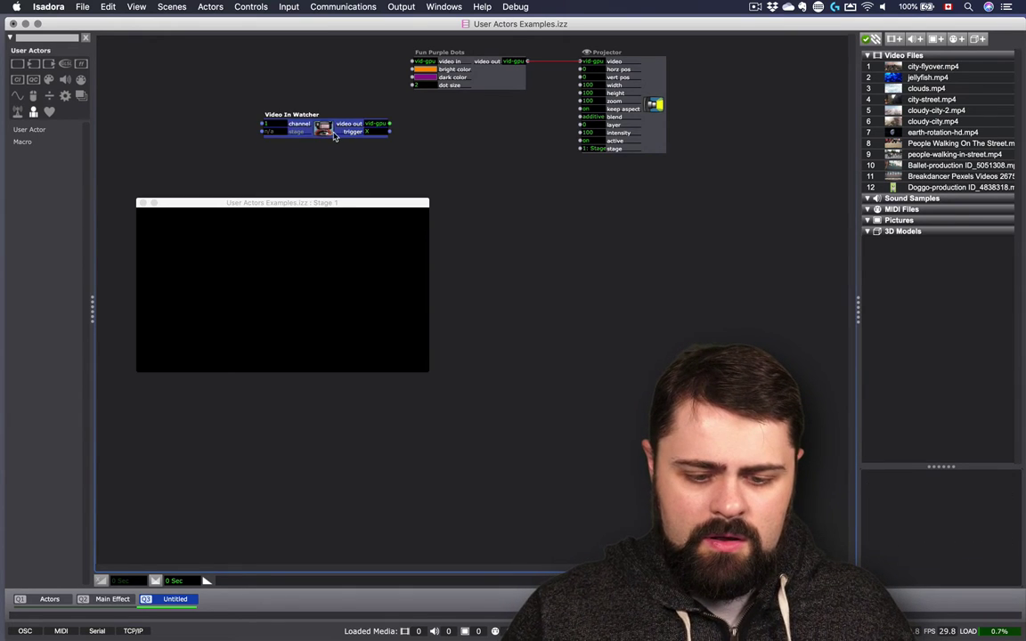
pyautogui.moveTo(332, 134); pyautogui.dragTo(327, 73)
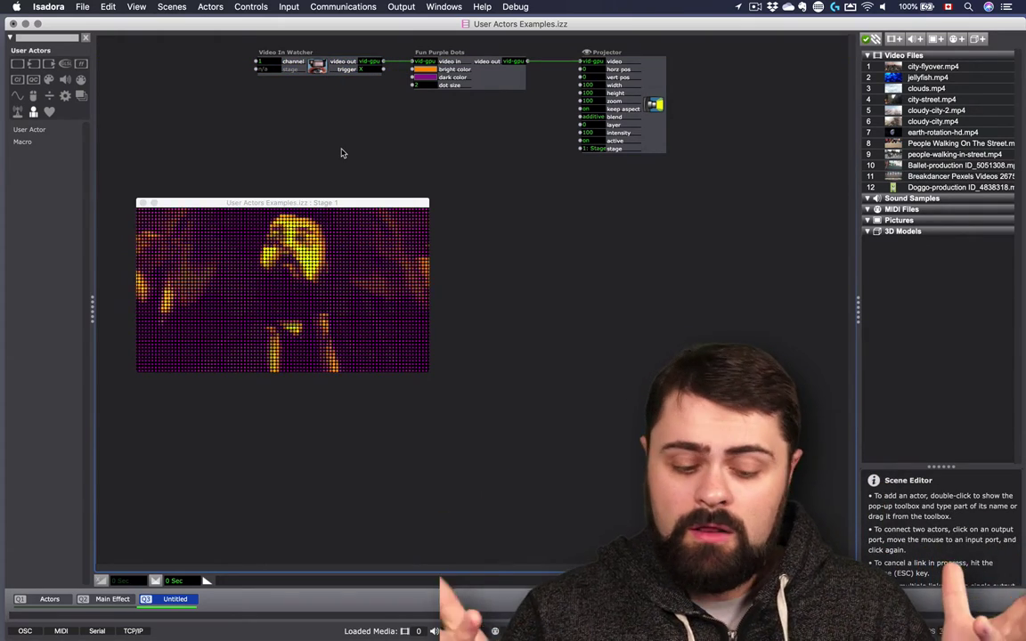
# - Set Main Effect's fade time to 3, test the crossfade to the next scene, and return
pyautogui.click(114, 598)
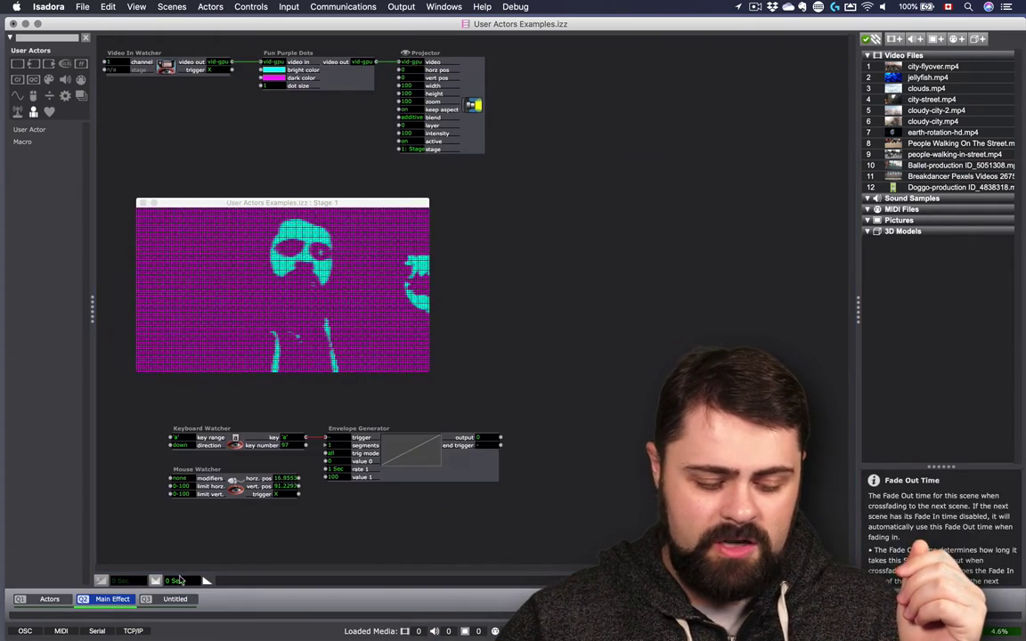
pyautogui.write('3')
pyautogui.click(413, 513)
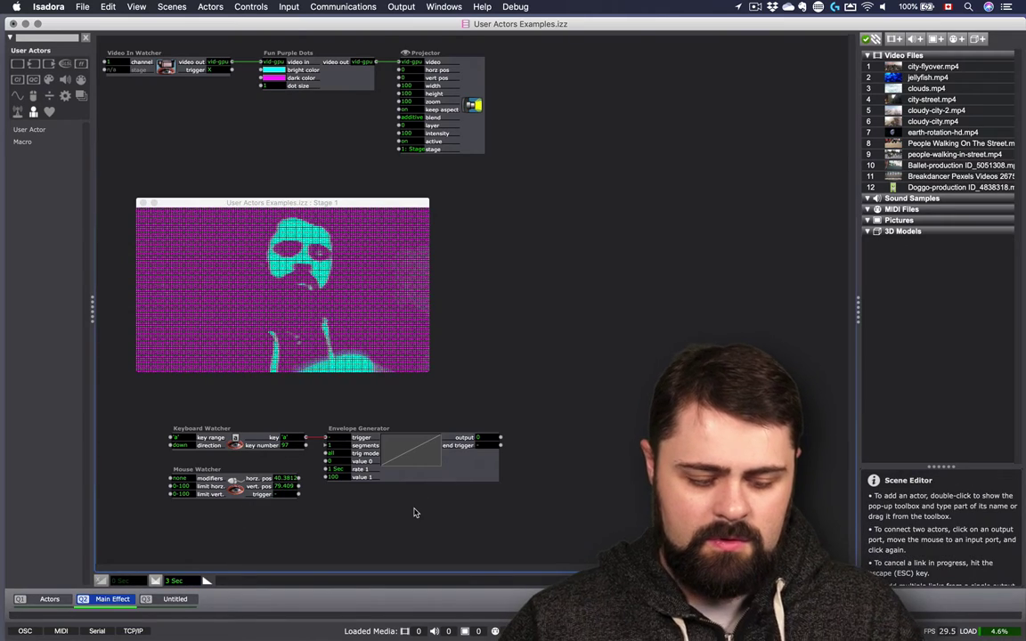
pyautogui.press('cmd+Right')
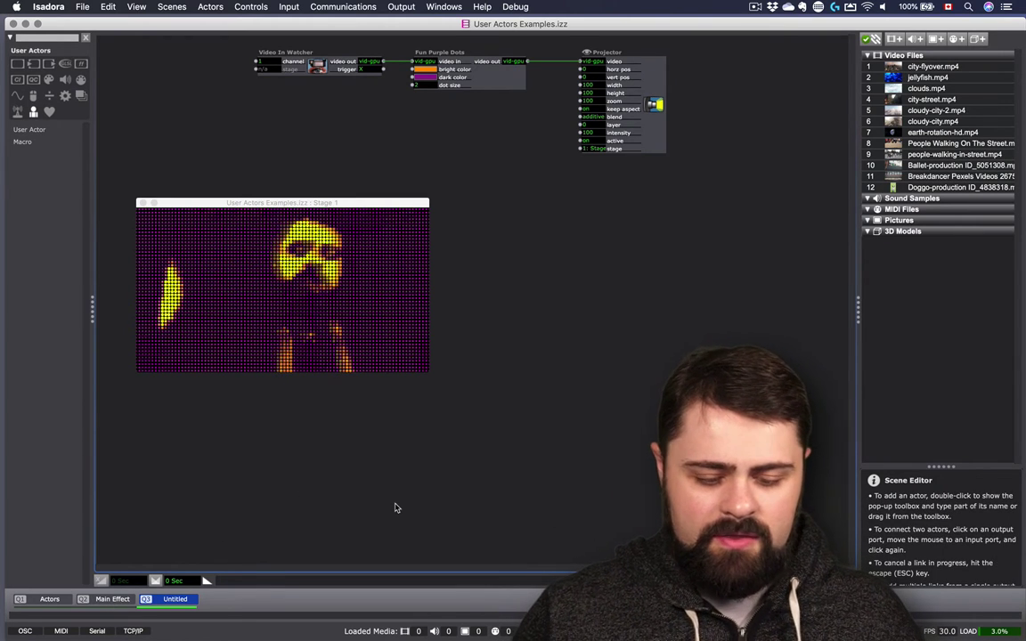
pyautogui.click(115, 600)
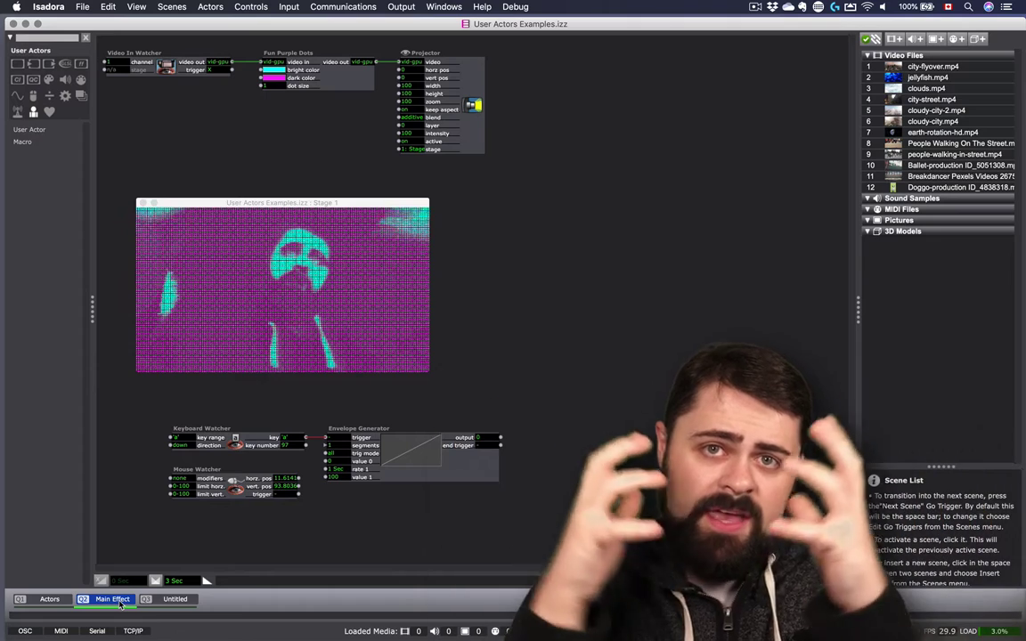
# - Add a User Output fed by the pre-blur Dots video, Save & Update All, and inspect Output 1
pyautogui.doubleClick(339, 72)
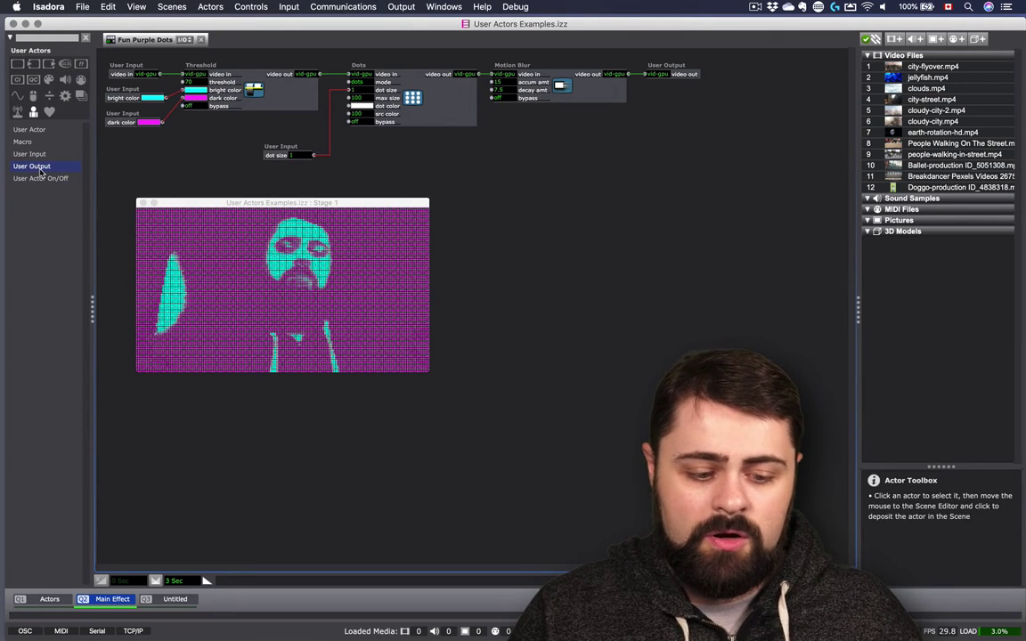
pyautogui.click(563, 216)
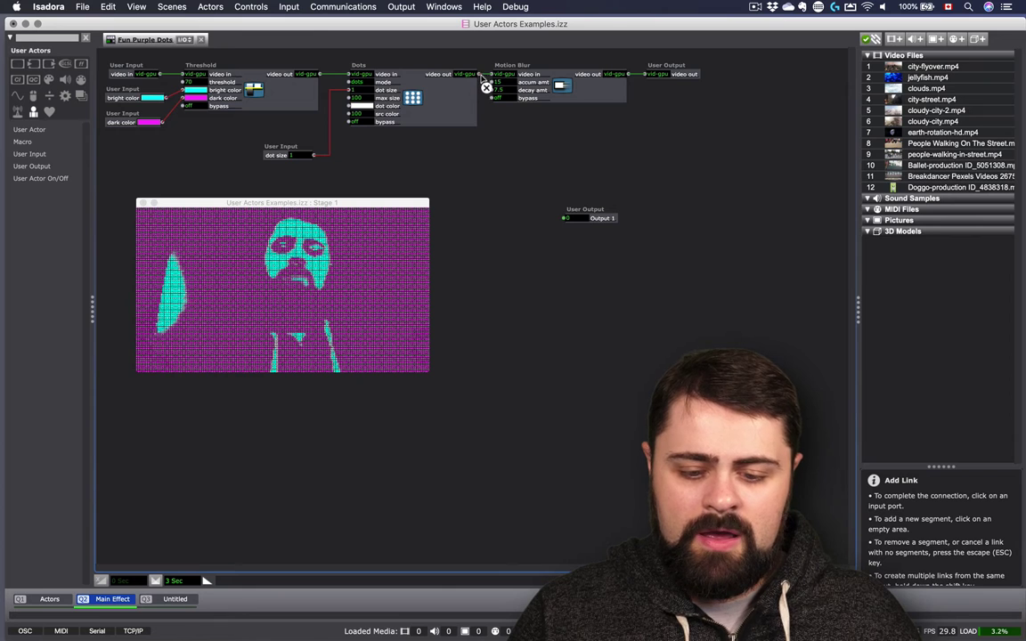
pyautogui.click(561, 217)
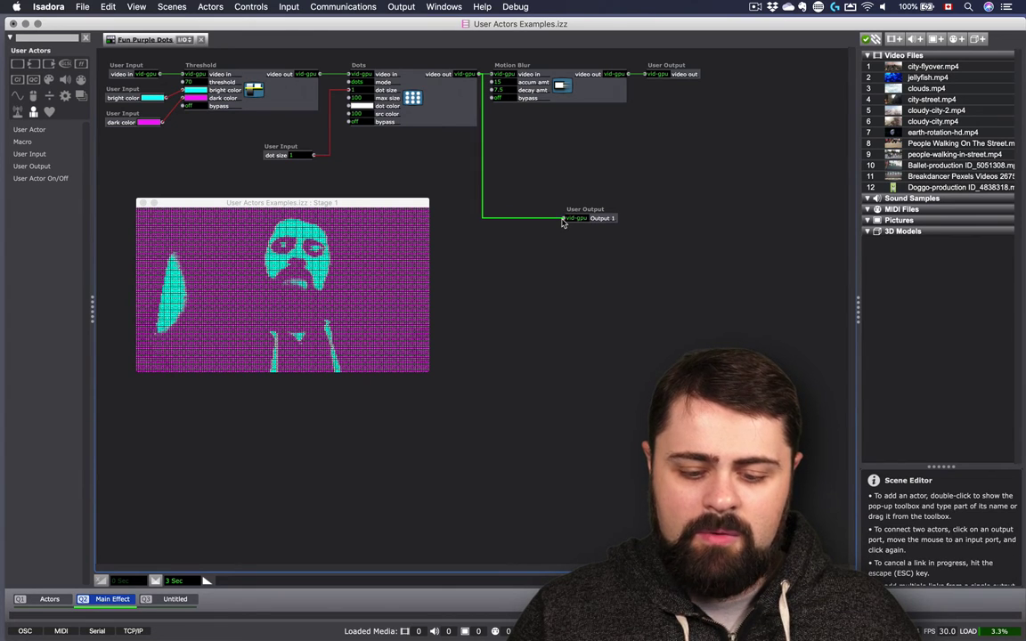
pyautogui.click(202, 40)
pyautogui.click(659, 81)
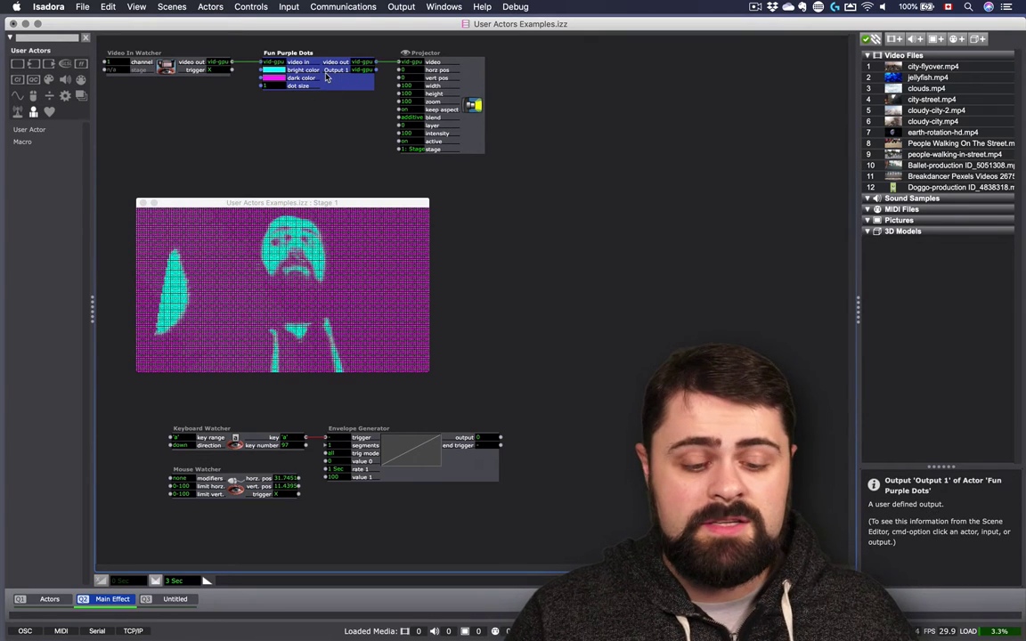
pyautogui.click(329, 75)
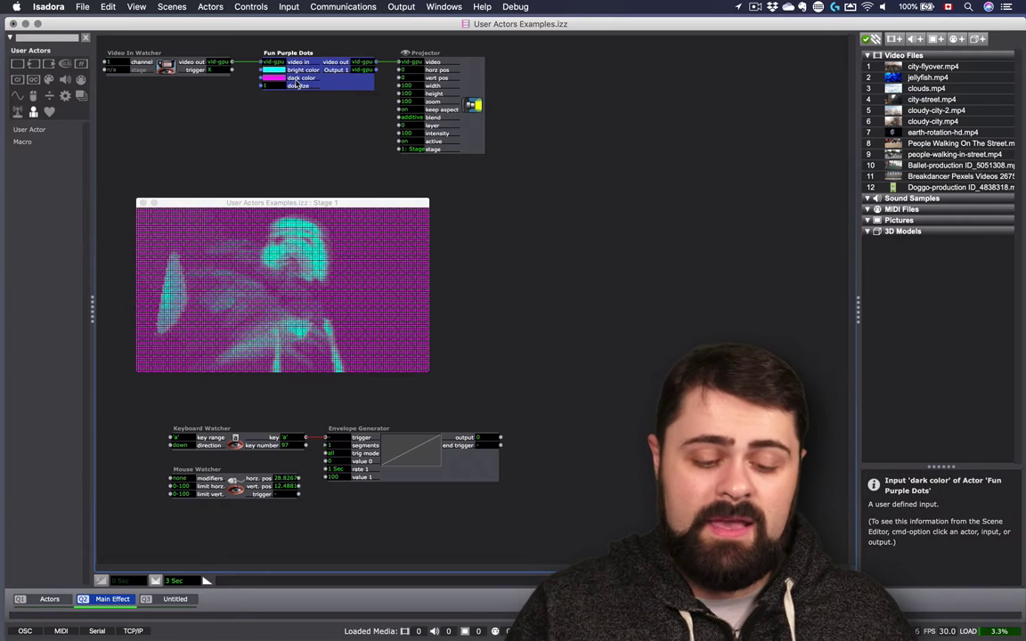
# - Inside Fun Purple Dots, move the new user output up and name it 'No Motion Blur Out'
pyautogui.doubleClick(334, 71)
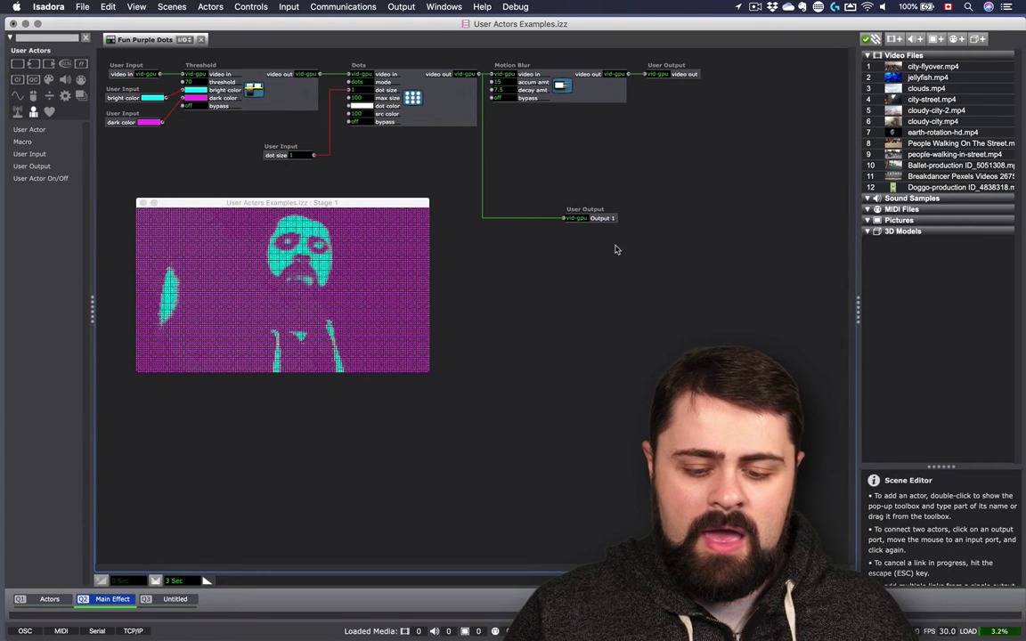
pyautogui.moveTo(585, 211); pyautogui.dragTo(570, 177)
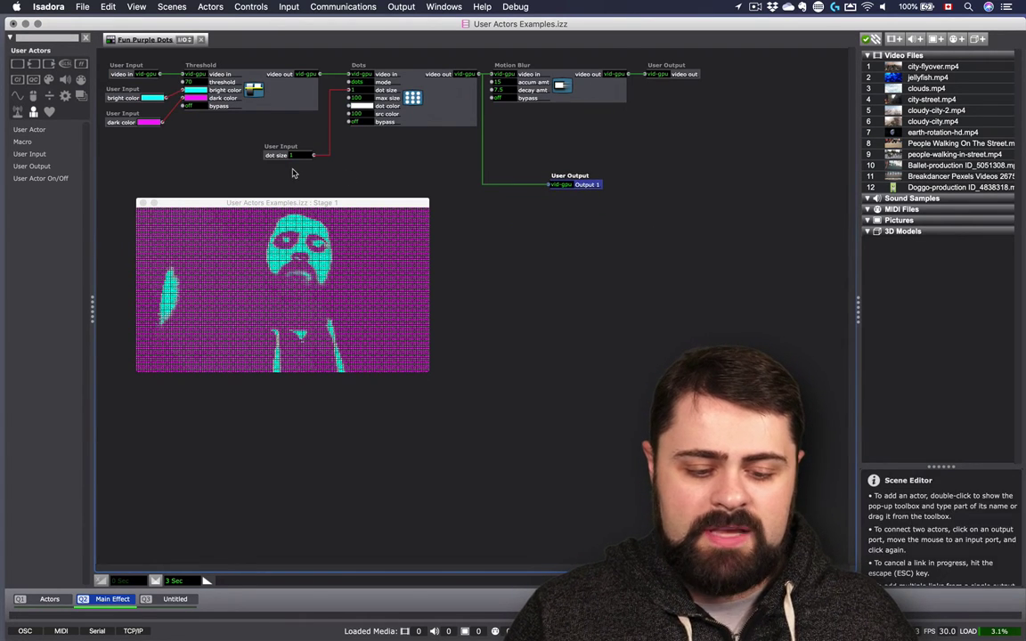
pyautogui.click(587, 185)
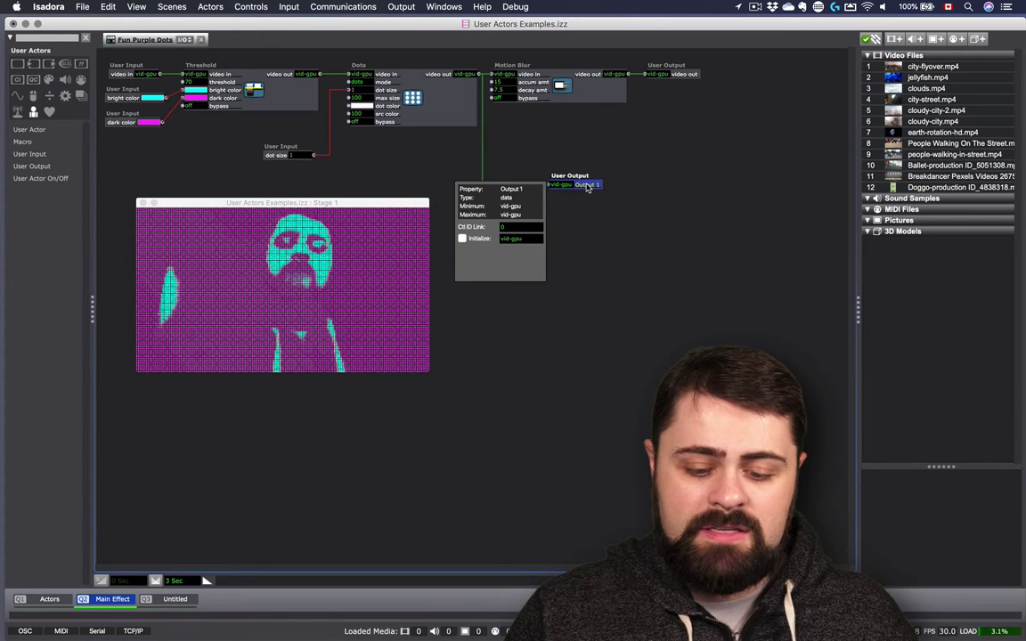
pyautogui.doubleClick(585, 185)
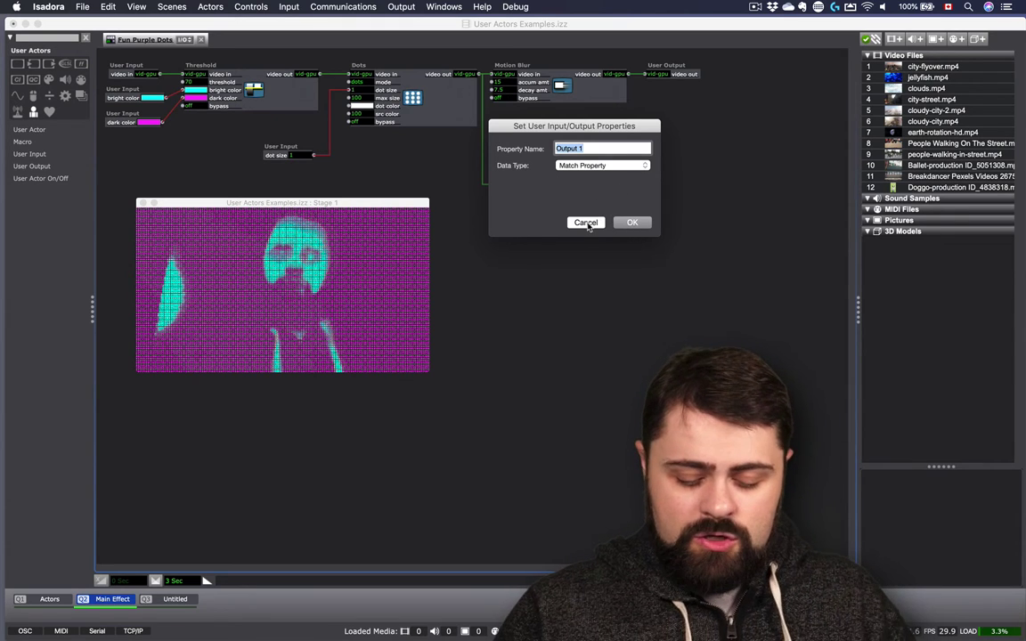
pyautogui.write('No Motion Blur')
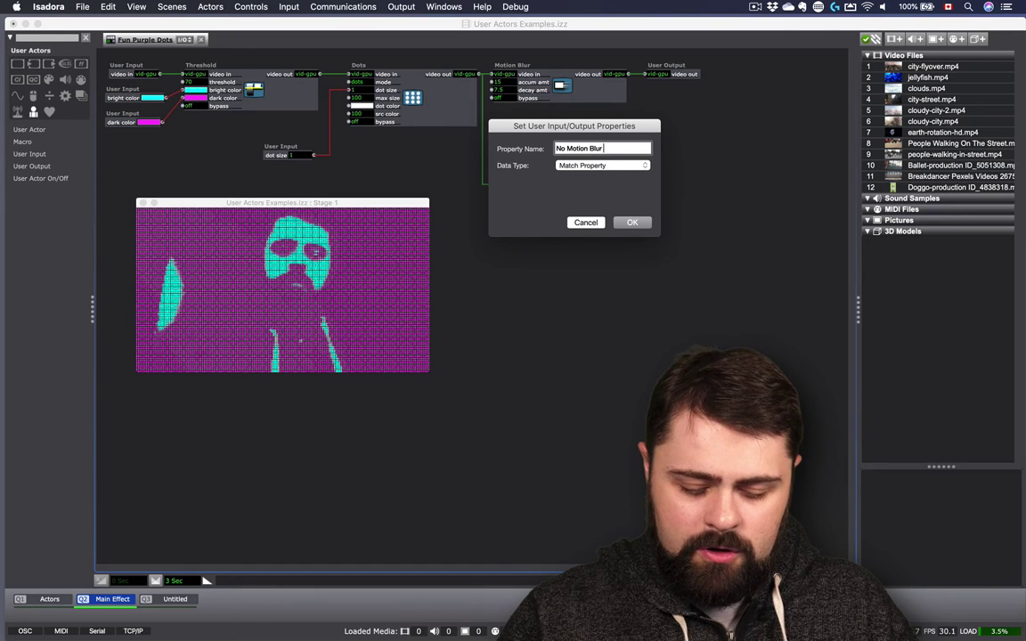
pyautogui.write(' Out')
pyautogui.click(634, 221)
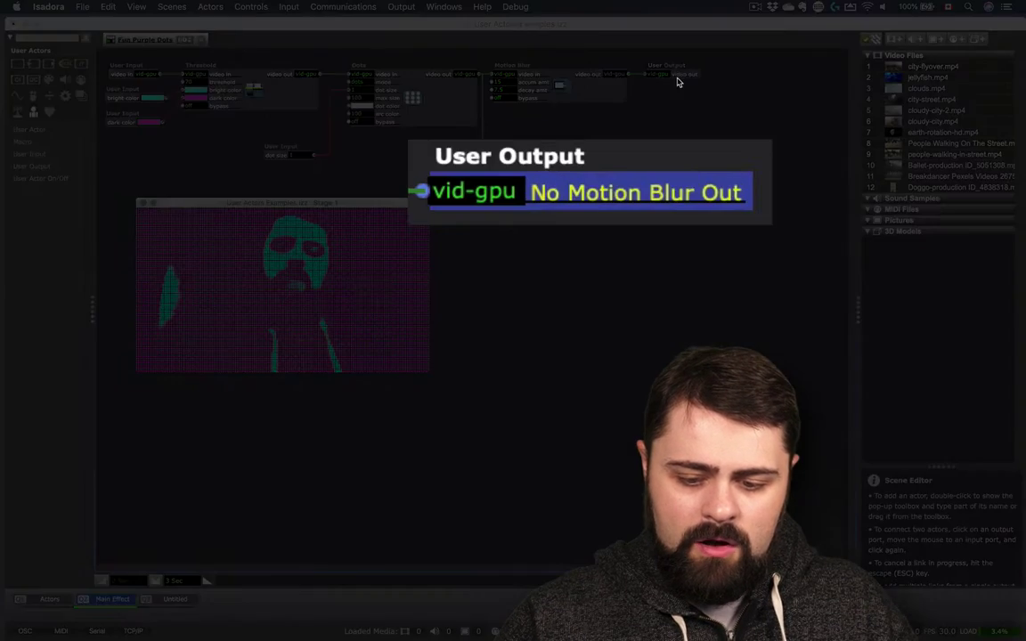
# - Rename the blurred user output to 'Blur Out'
pyautogui.doubleClick(674, 78)
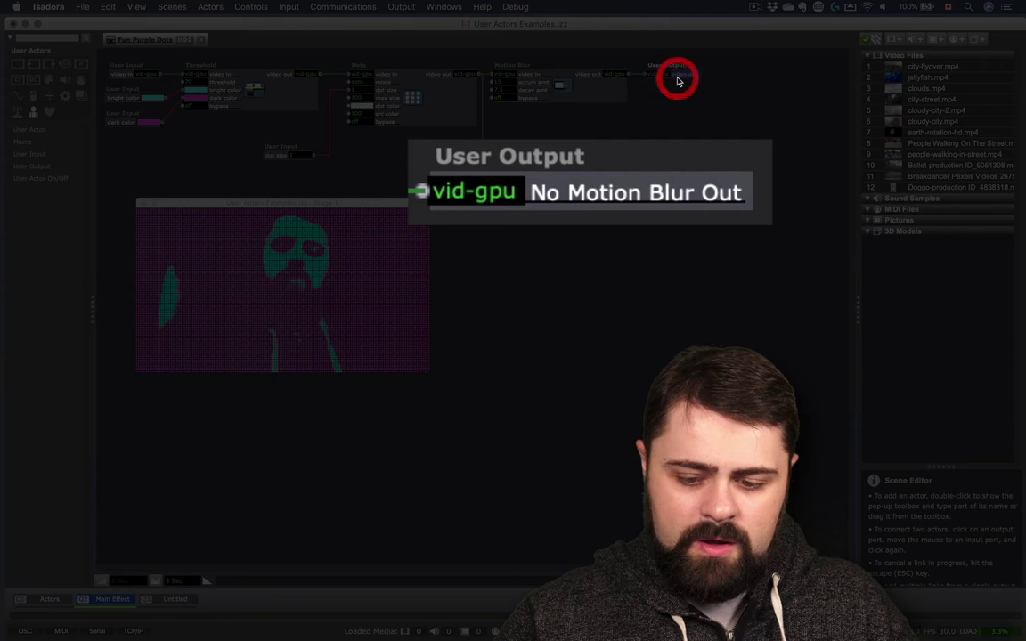
pyautogui.write('Blur Out')
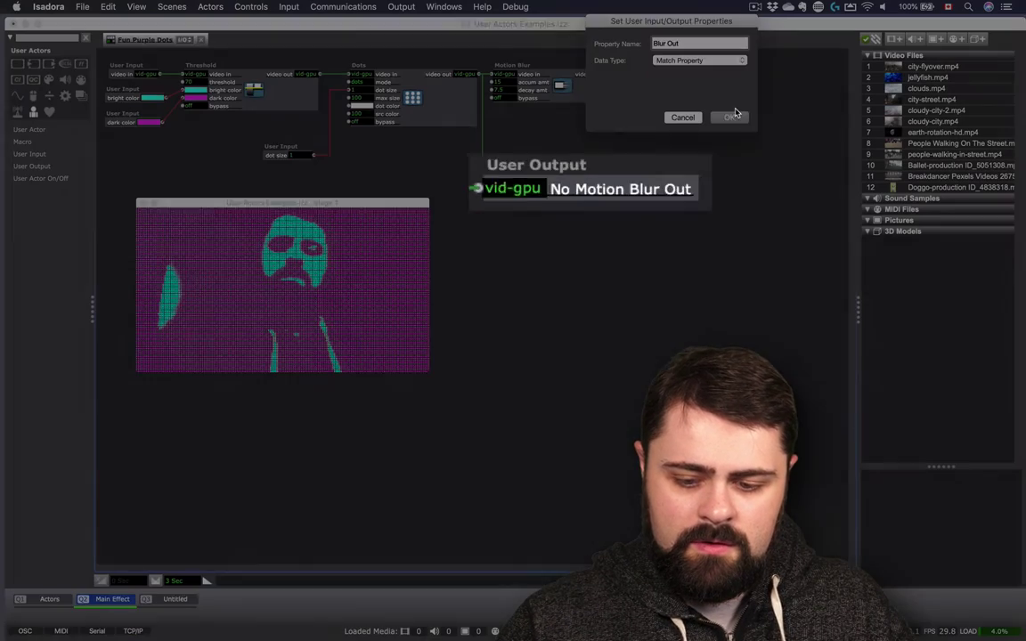
pyautogui.click(729, 117)
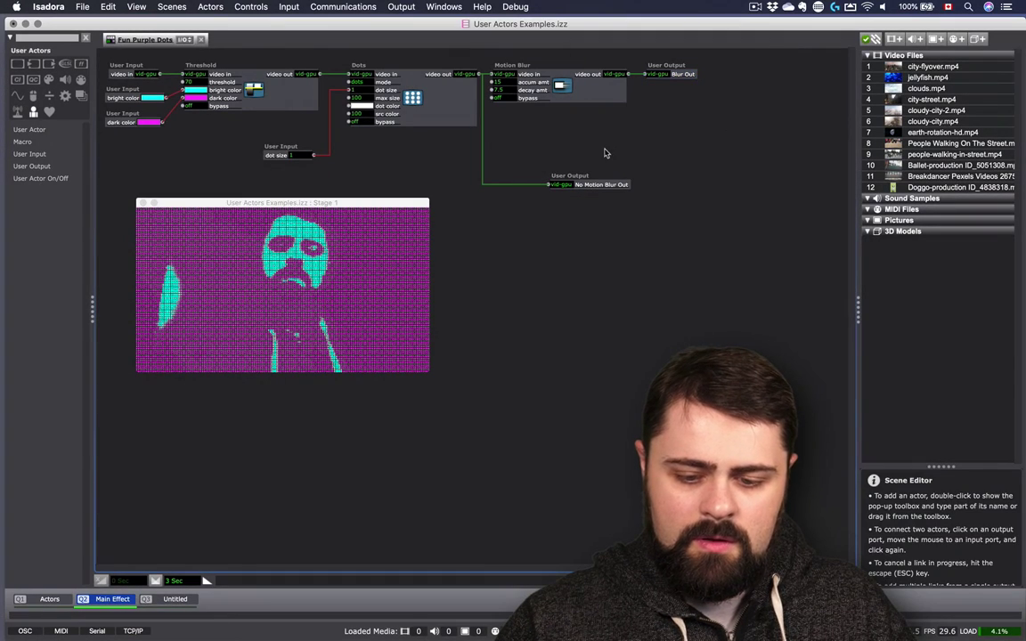
# - Close the editor with Save & Update All, then select the actor to confirm its renamed outputs
pyautogui.click(201, 40)
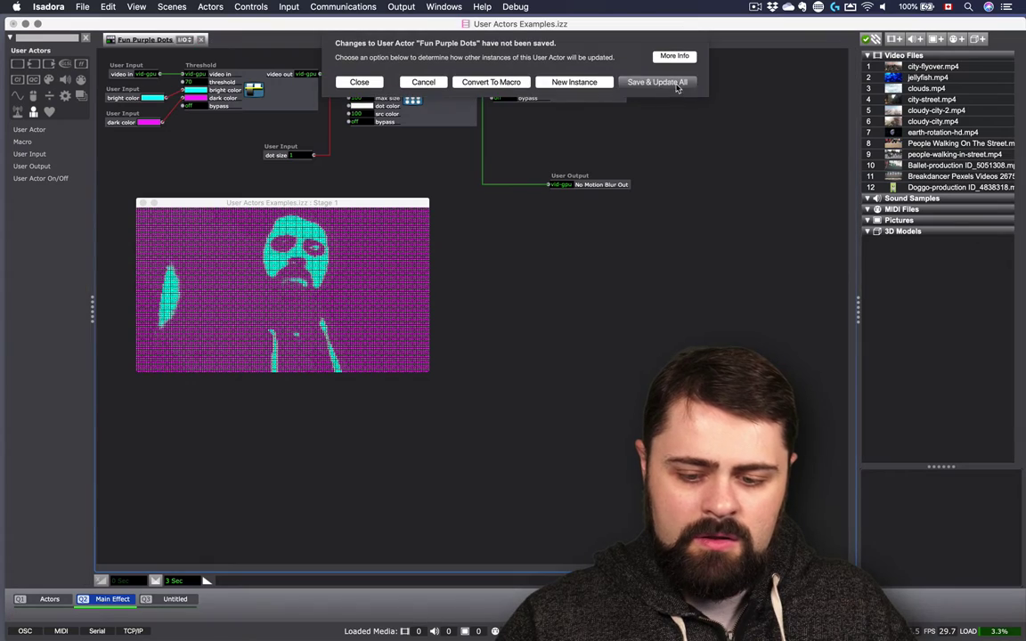
pyautogui.click(659, 81)
pyautogui.click(459, 105)
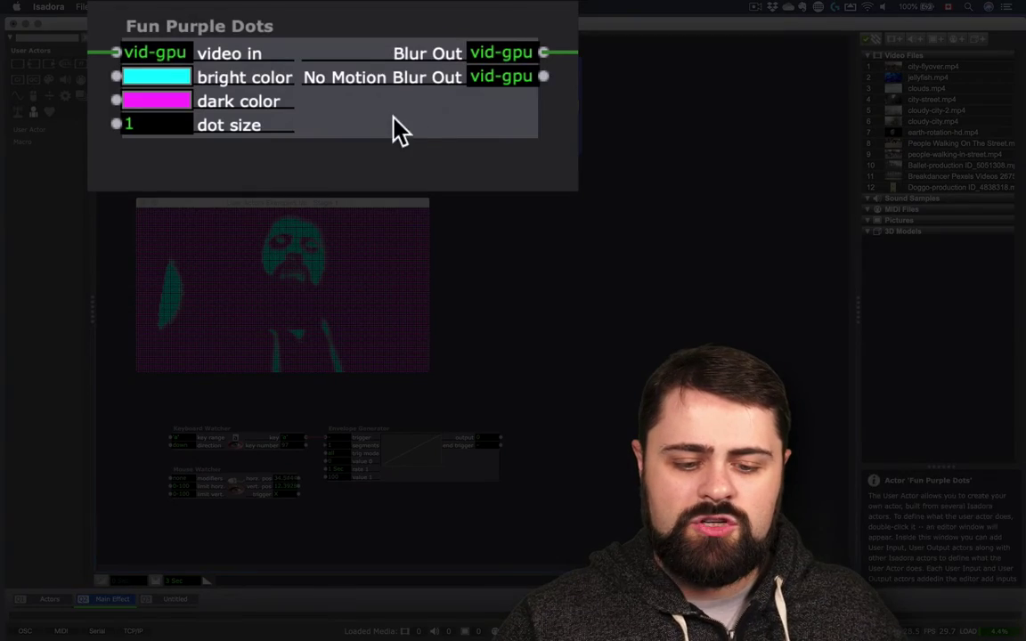
pyautogui.click(393, 120)
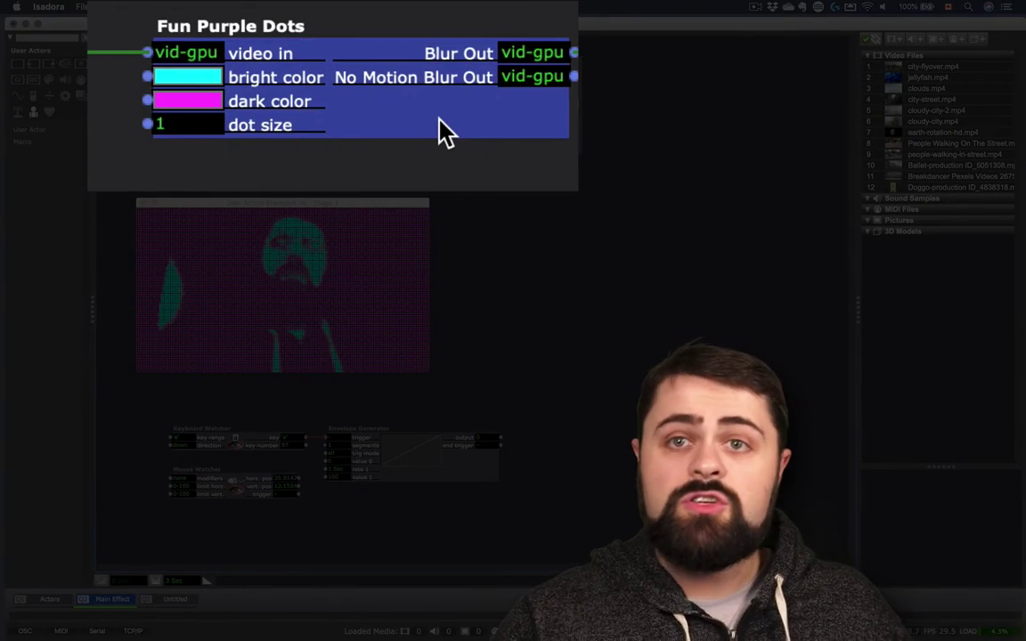